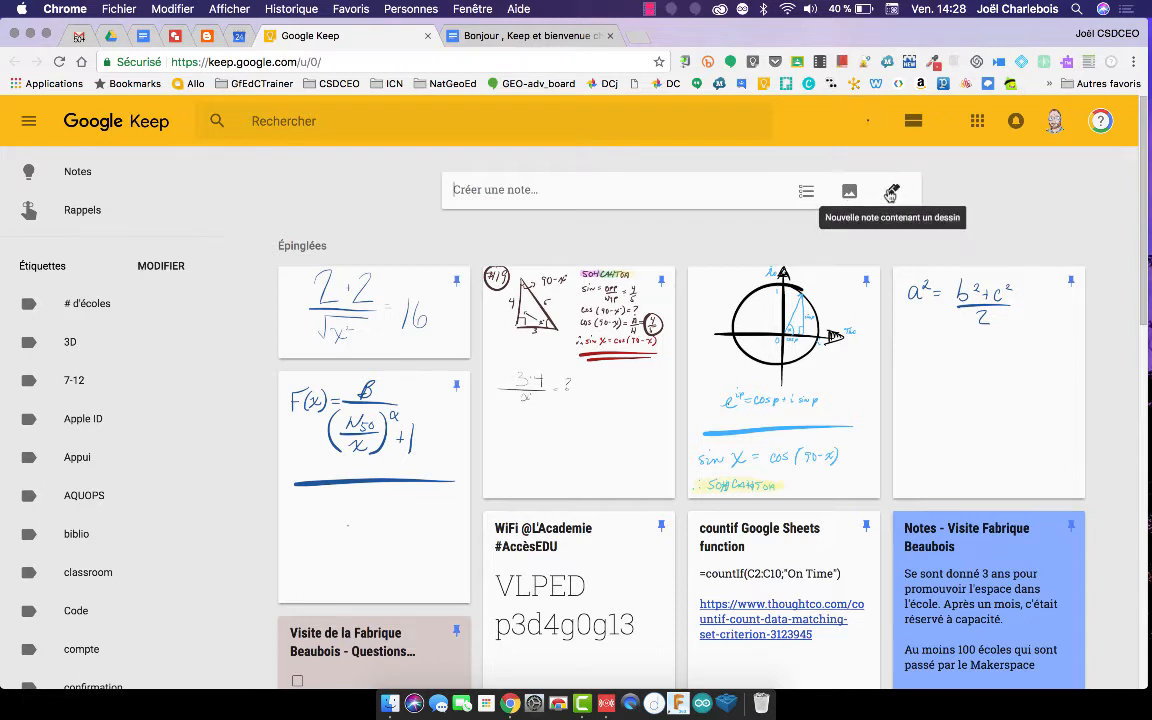
Start a new Keep drawing note, try the pen and highlighter options, and reselect the pen.
{"action": "left_click", "coordinate": [892, 193]}
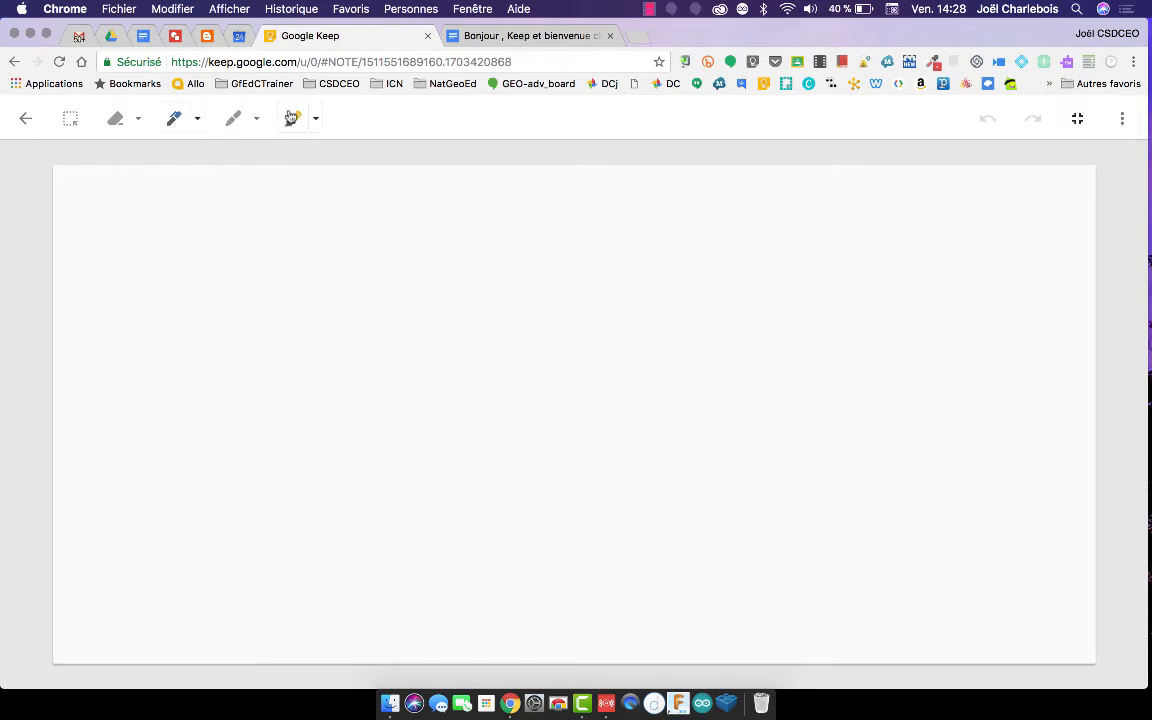
{"action": "left_click", "coordinate": [198, 119]}
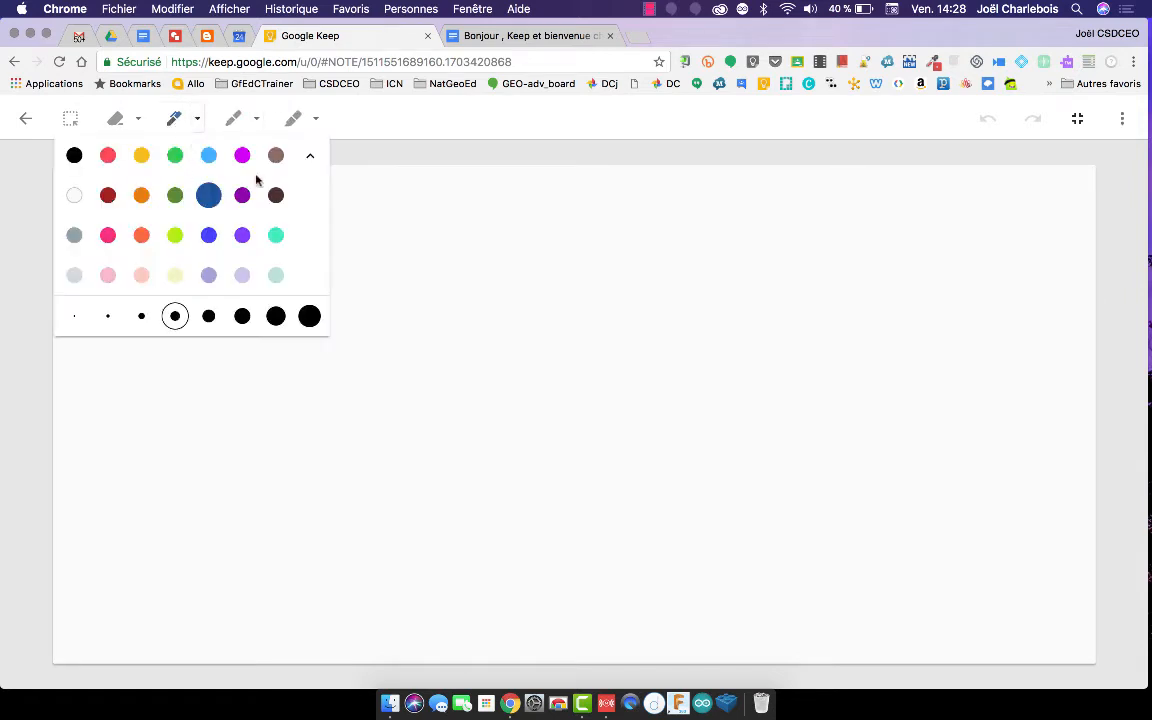
{"action": "left_click", "coordinate": [294, 119]}
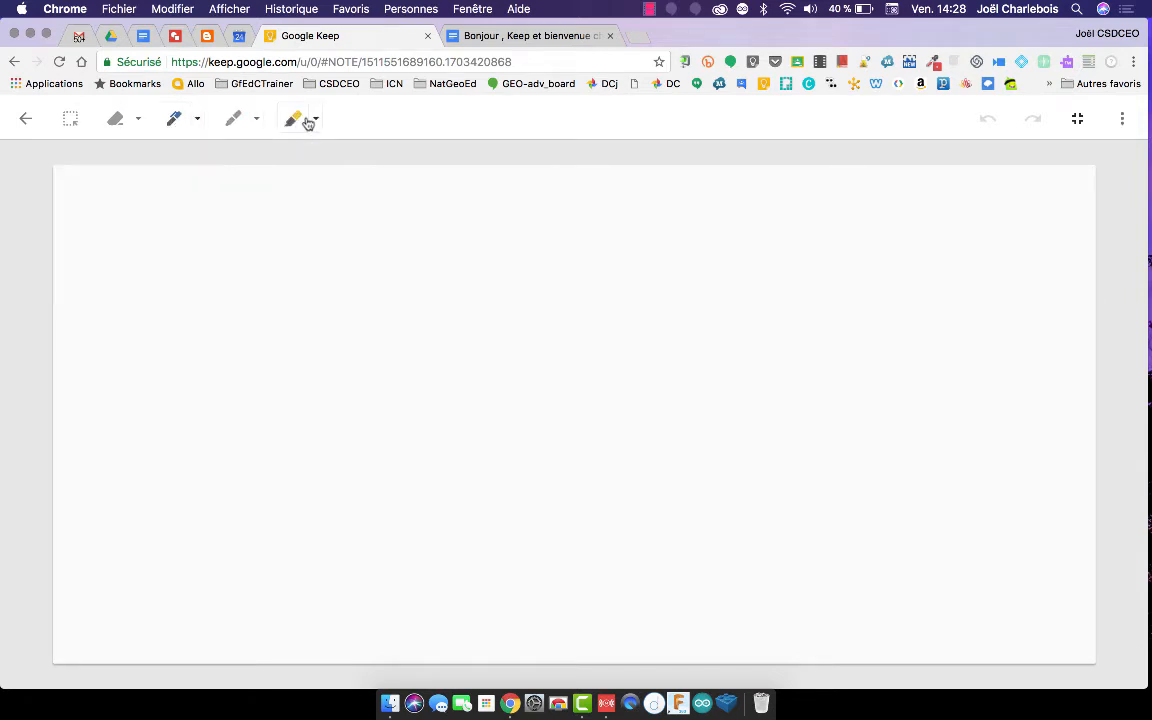
{"action": "left_click", "coordinate": [316, 120]}
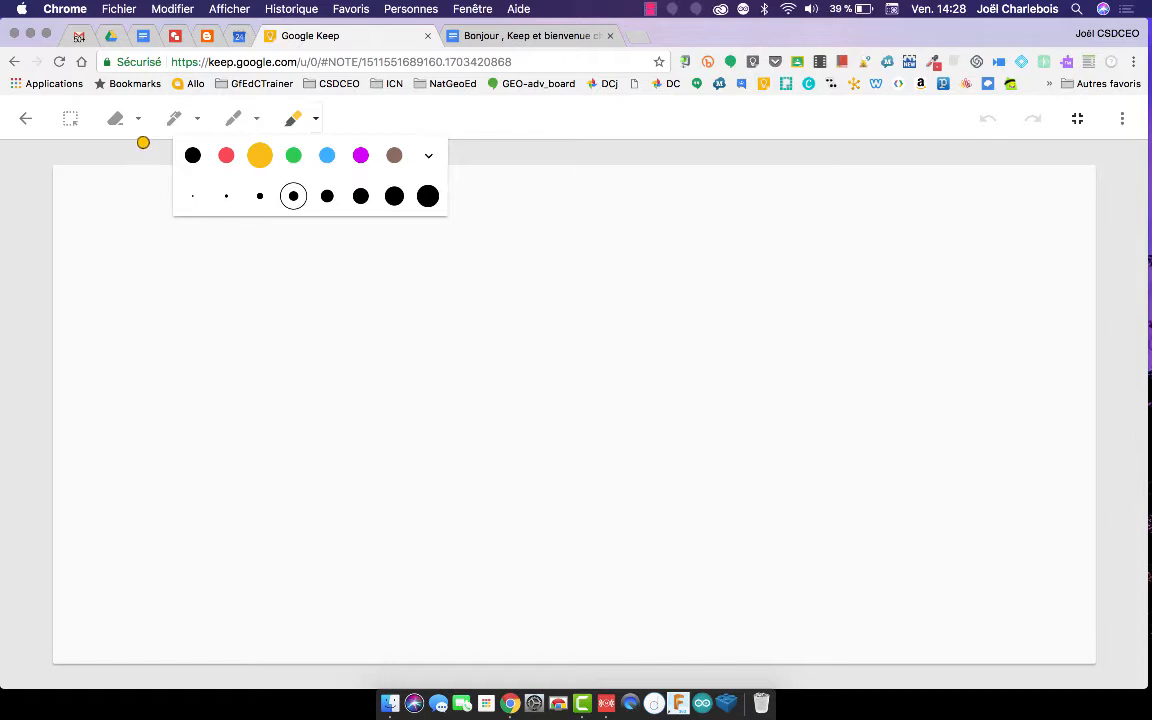
{"action": "left_click", "coordinate": [175, 122]}
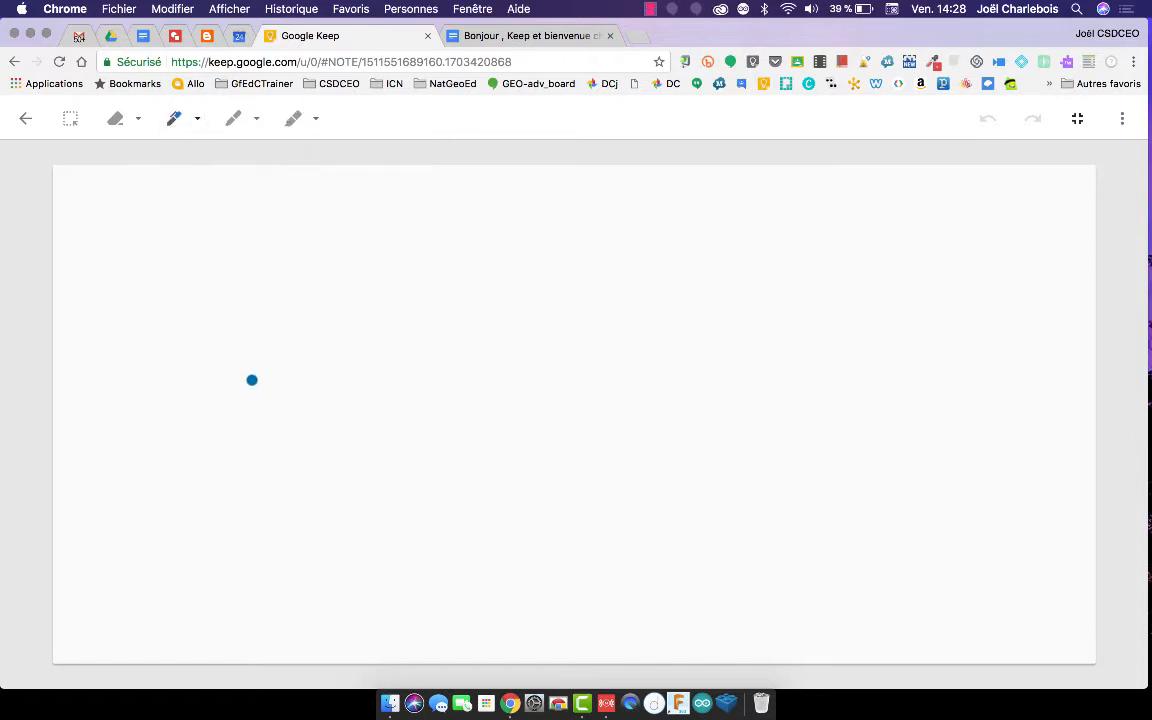
Handwrite 2+2 above a fraction bar with √x² beneath it.
{"action": "mouse_move", "coordinate": [293, 280]}
{"action": "left_mouse_down"}
{"action": "mouse_move", "coordinate": [363, 234]}
{"action": "mouse_move", "coordinate": [327, 357]}
{"action": "mouse_move", "coordinate": [421, 357]}
{"action": "left_mouse_up"}
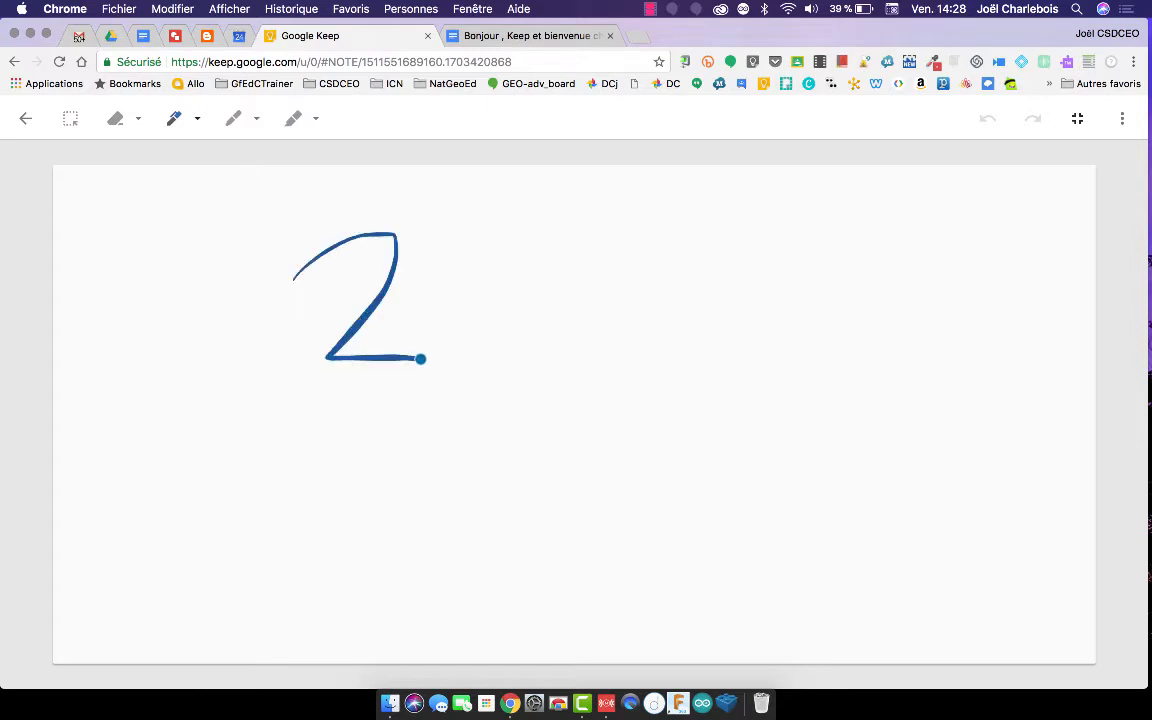
{"action": "mouse_move", "coordinate": [474, 272]}
{"action": "left_mouse_down"}
{"action": "mouse_move", "coordinate": [474, 324]}
{"action": "mouse_move", "coordinate": [476, 298]}
{"action": "mouse_move", "coordinate": [451, 298]}
{"action": "left_mouse_up"}
{"action": "mouse_move", "coordinate": [530, 256]}
{"action": "left_mouse_down"}
{"action": "mouse_move", "coordinate": [483, 365]}
{"action": "mouse_move", "coordinate": [584, 357]}
{"action": "left_mouse_up"}
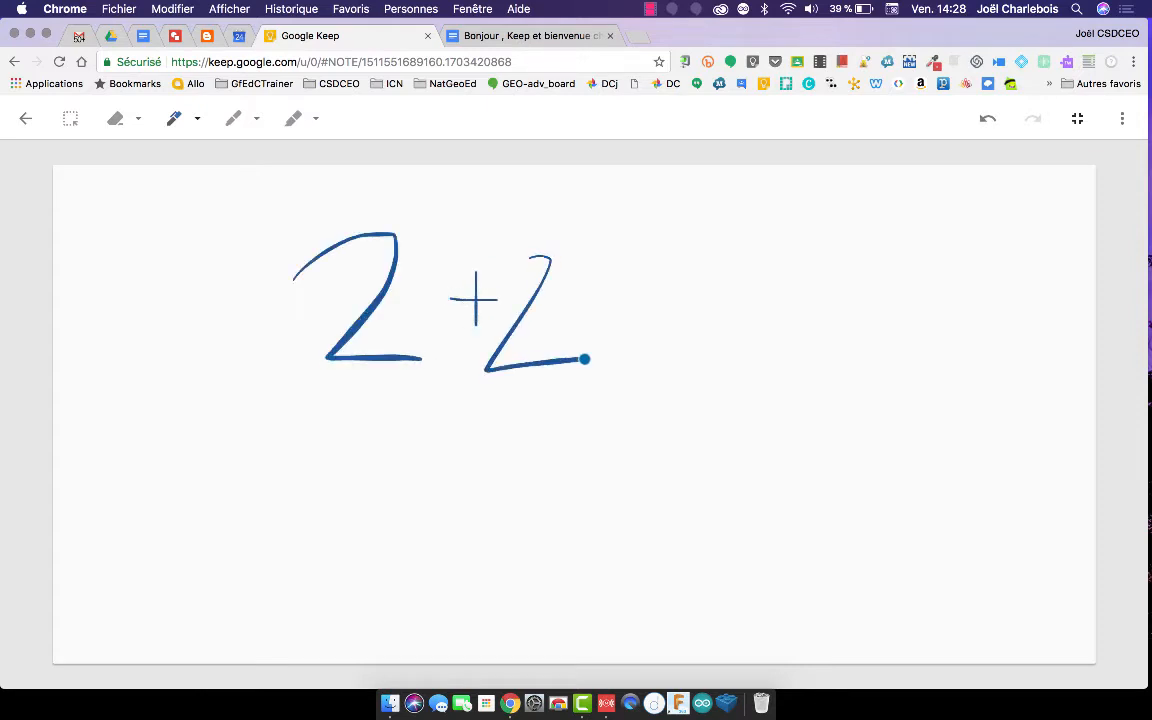
{"action": "left_click_drag", "start_coordinate": [608, 411], "coordinate": [283, 406]}
{"action": "mouse_move", "coordinate": [321, 499]}
{"action": "left_mouse_down"}
{"action": "mouse_move", "coordinate": [334, 447]}
{"action": "mouse_move", "coordinate": [500, 436]}
{"action": "left_mouse_up"}
{"action": "mouse_move", "coordinate": [388, 497]}
{"action": "left_mouse_down"}
{"action": "mouse_move", "coordinate": [504, 561]}
{"action": "mouse_move", "coordinate": [505, 540]}
{"action": "left_mouse_up"}
{"action": "left_click_drag", "start_coordinate": [447, 501], "coordinate": [415, 586]}
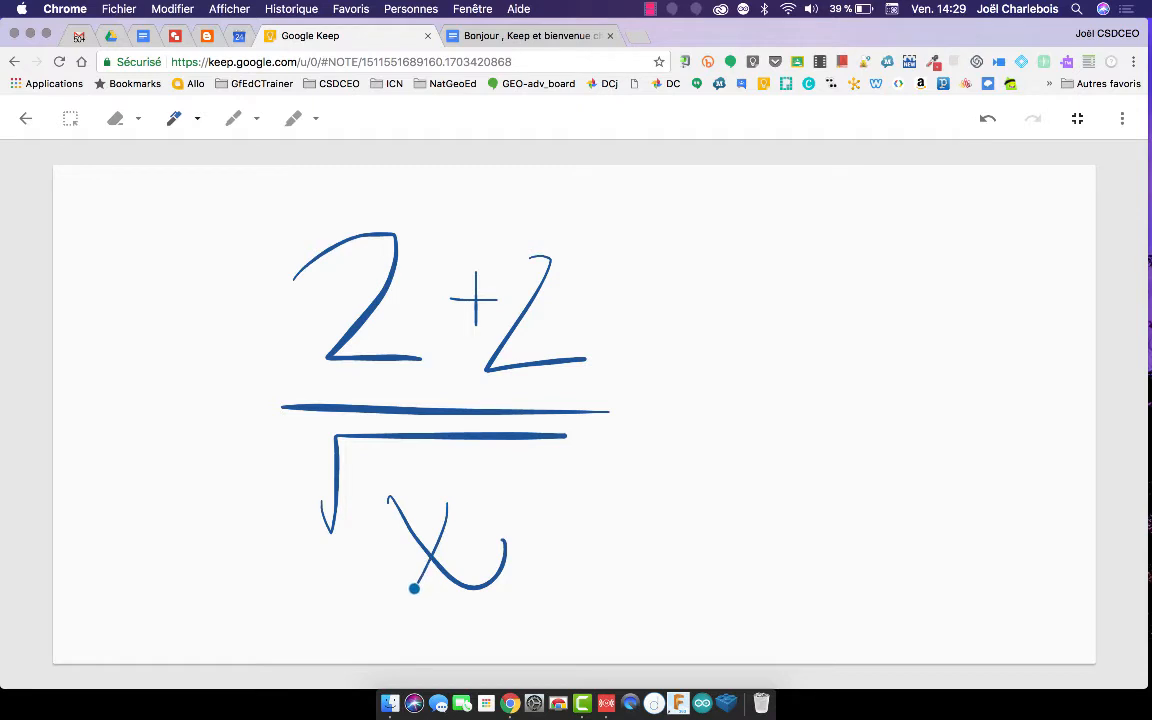
{"action": "left_click_drag", "start_coordinate": [471, 489], "coordinate": [501, 512]}
Write = 16 after the fraction and close the drawing.
{"action": "mouse_move", "coordinate": [651, 382]}
{"action": "left_mouse_down"}
{"action": "mouse_move", "coordinate": [675, 382]}
{"action": "mouse_move", "coordinate": [679, 410]}
{"action": "left_mouse_up"}
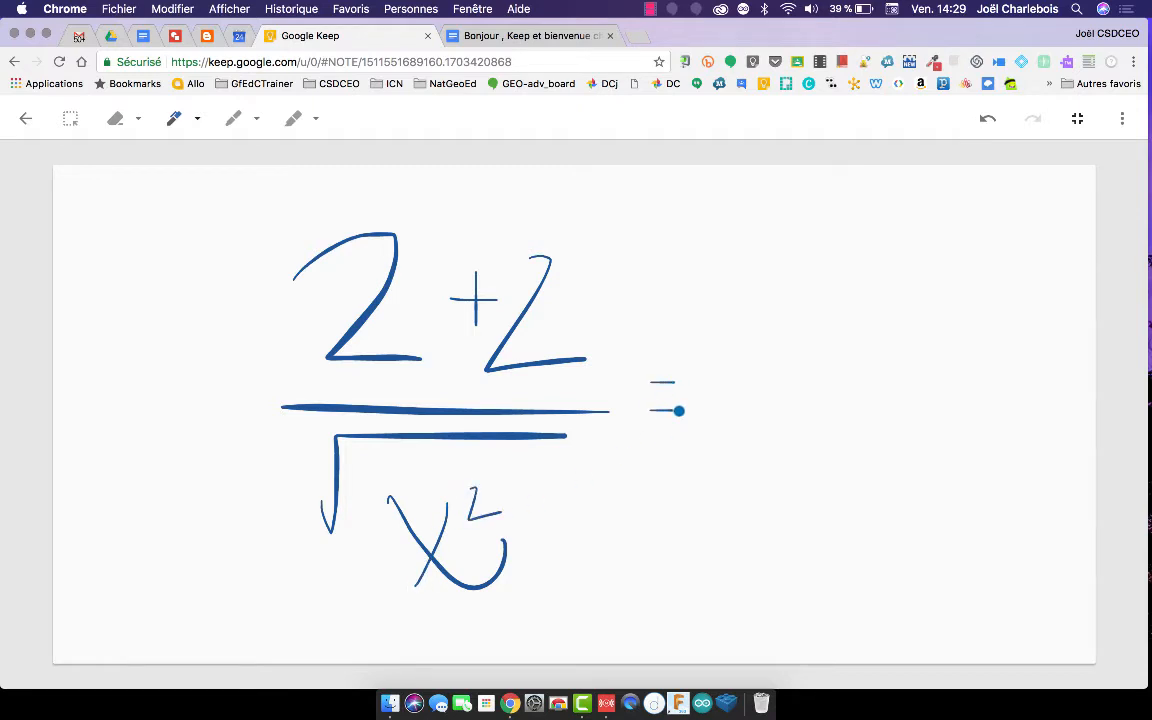
{"action": "left_click_drag", "start_coordinate": [742, 293], "coordinate": [723, 525]}
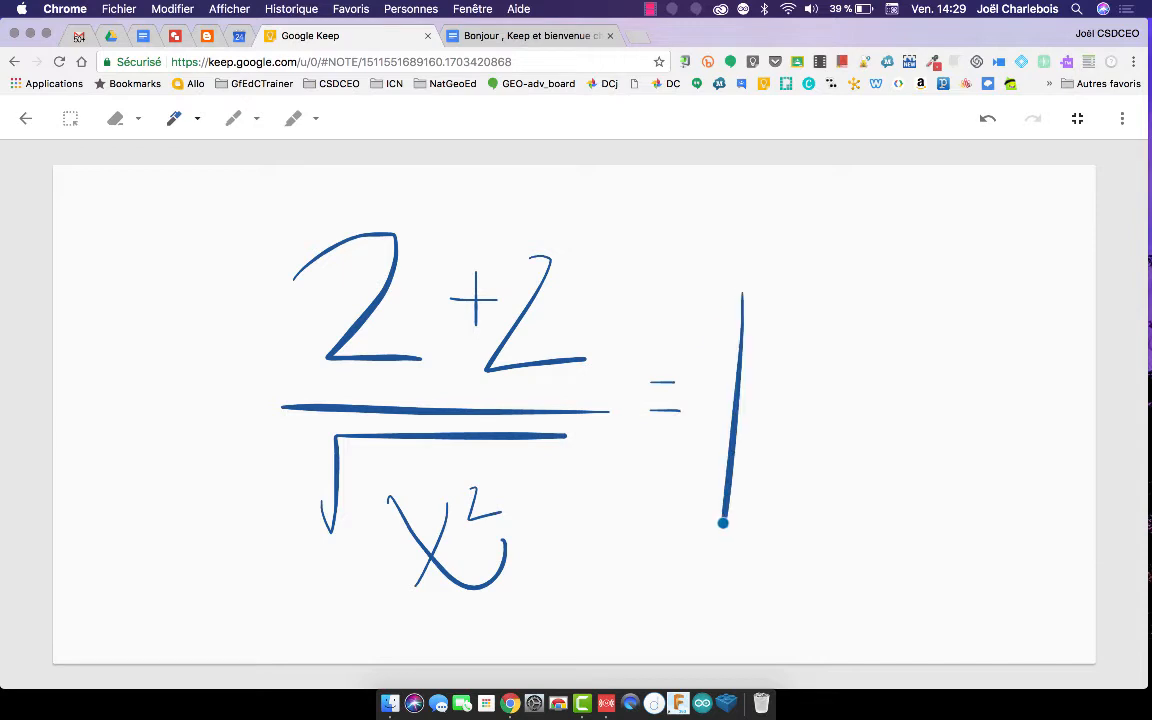
{"action": "mouse_move", "coordinate": [805, 318]}
{"action": "left_mouse_down"}
{"action": "mouse_move", "coordinate": [836, 478]}
{"action": "mouse_move", "coordinate": [782, 475]}
{"action": "left_mouse_up"}
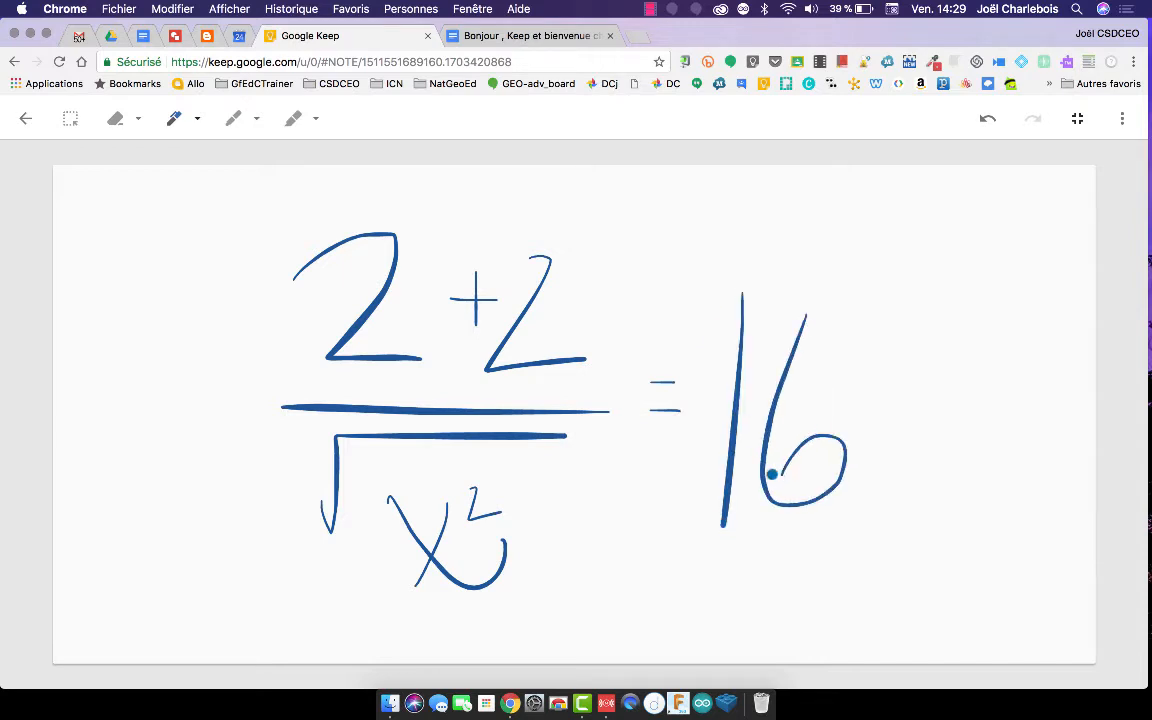
{"action": "left_click", "coordinate": [26, 118]}
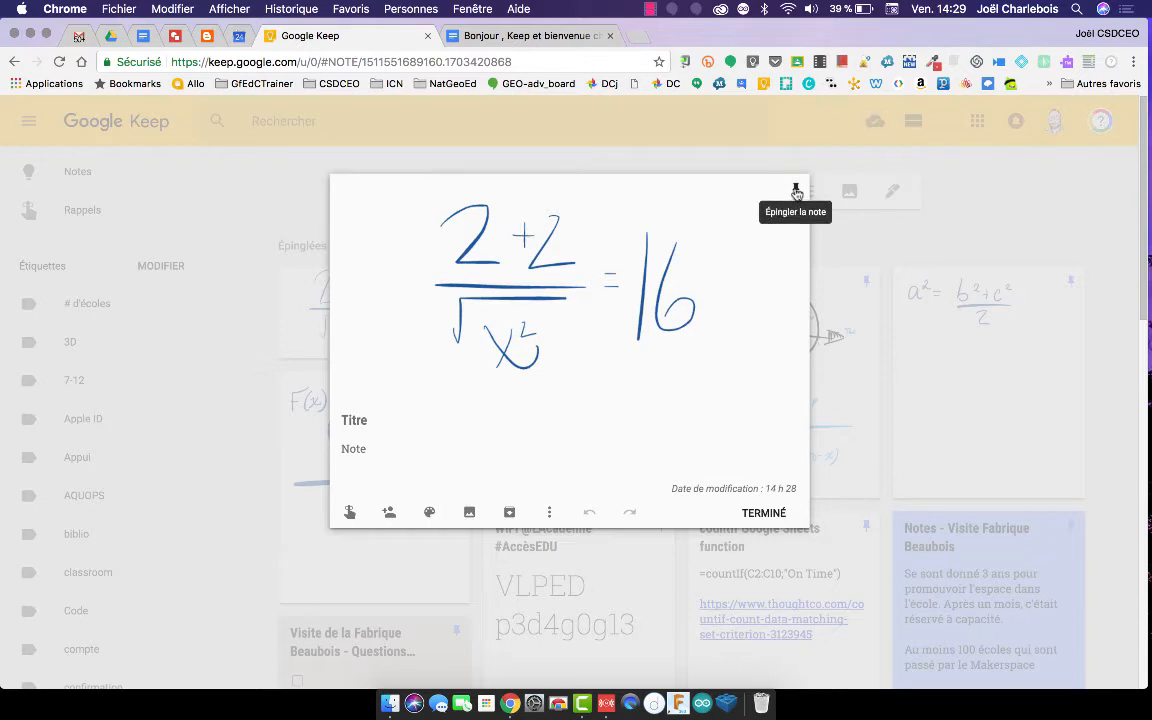
Pin the equation drawing note and close it with TERMINÉ.
{"action": "left_click", "coordinate": [796, 192]}
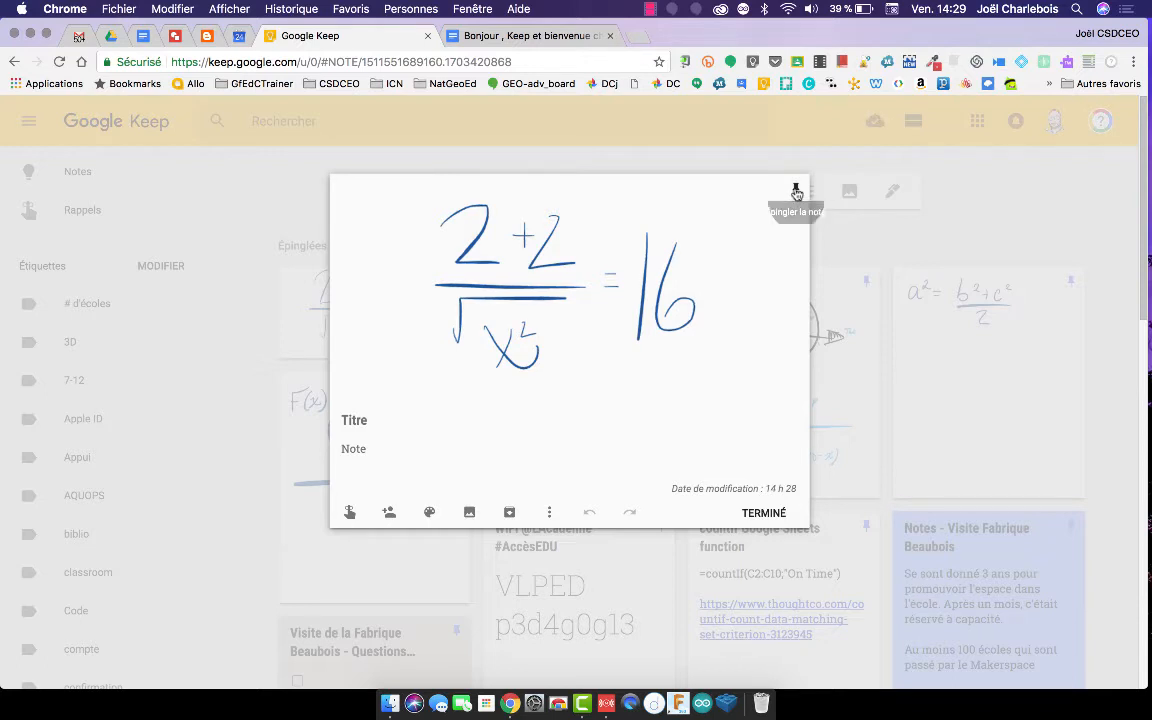
{"action": "left_click", "coordinate": [758, 510]}
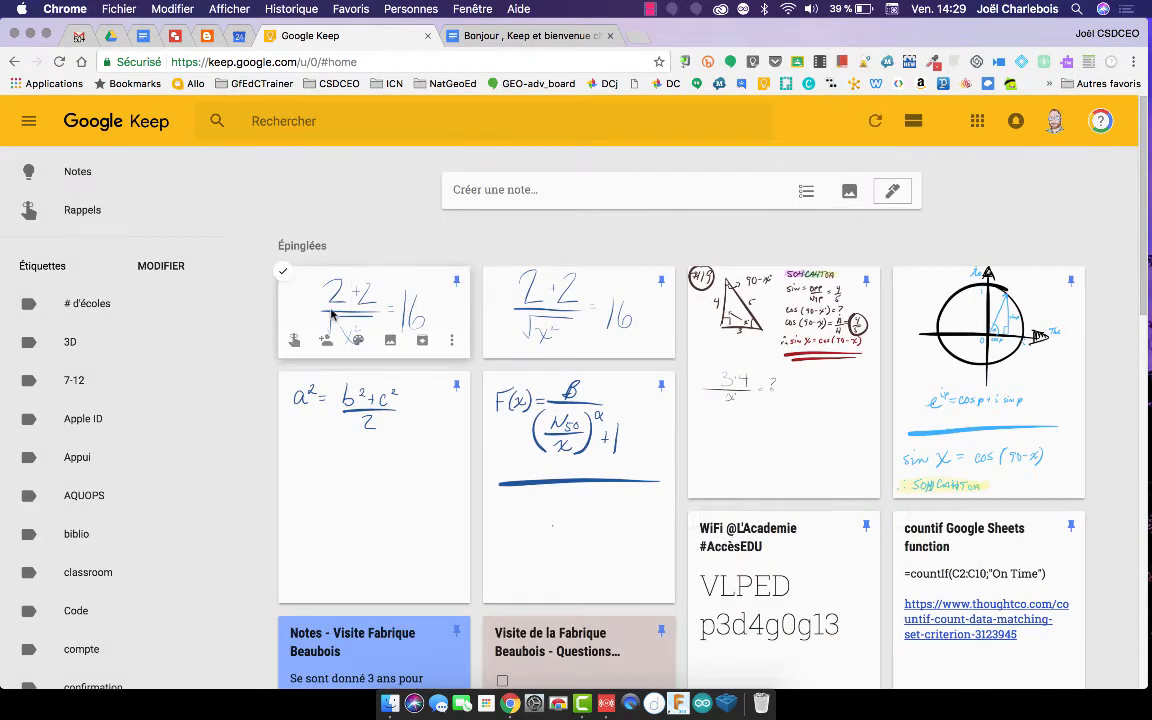
In the Docs assignment, open the Keep notepad from Outils and refresh its notes.
{"action": "mouse_move", "coordinate": [354, 338]}
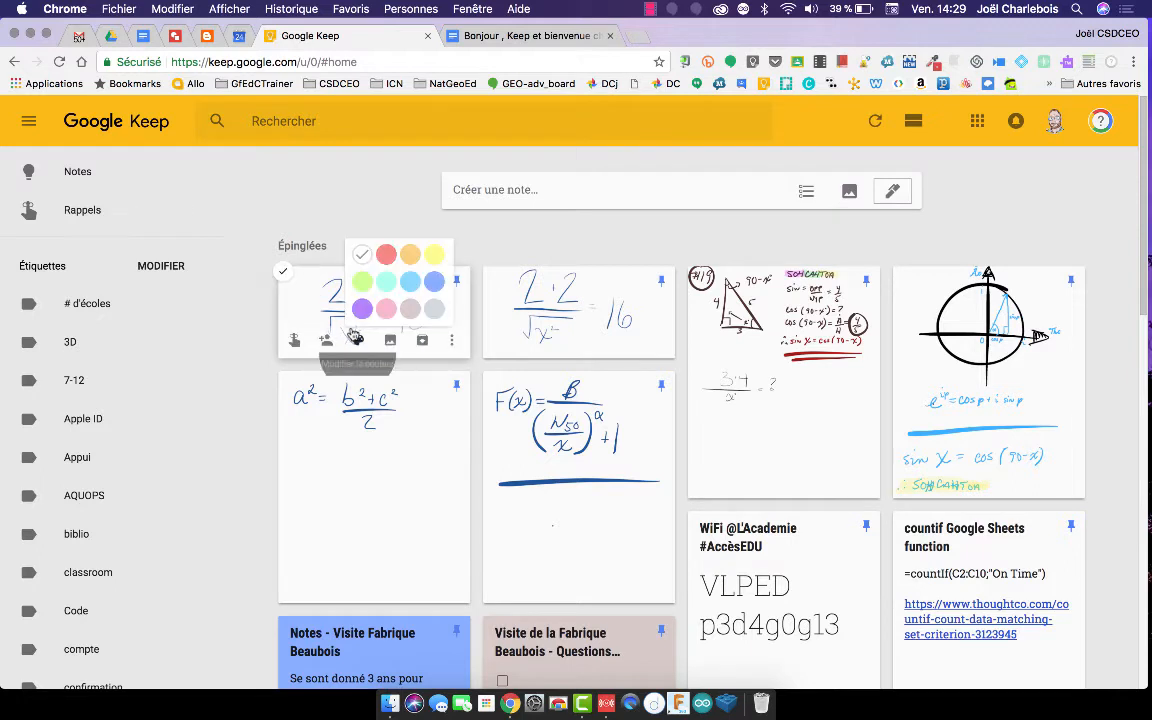
{"action": "left_click", "coordinate": [497, 38]}
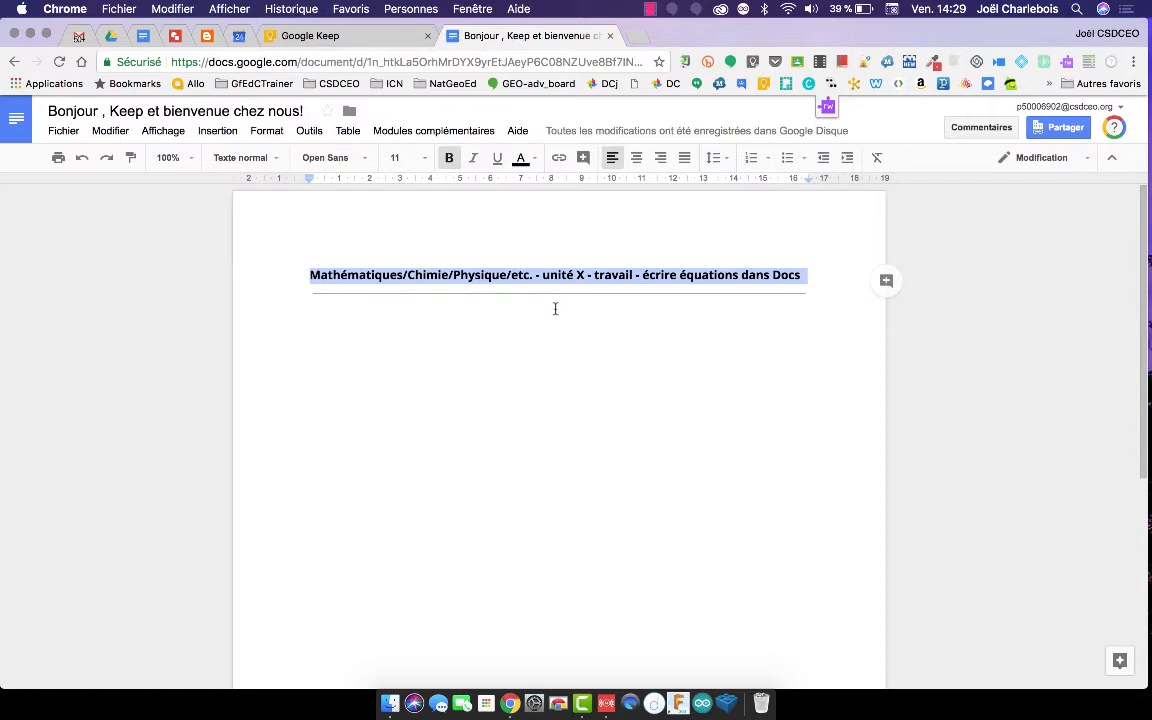
{"action": "left_click", "coordinate": [310, 133]}
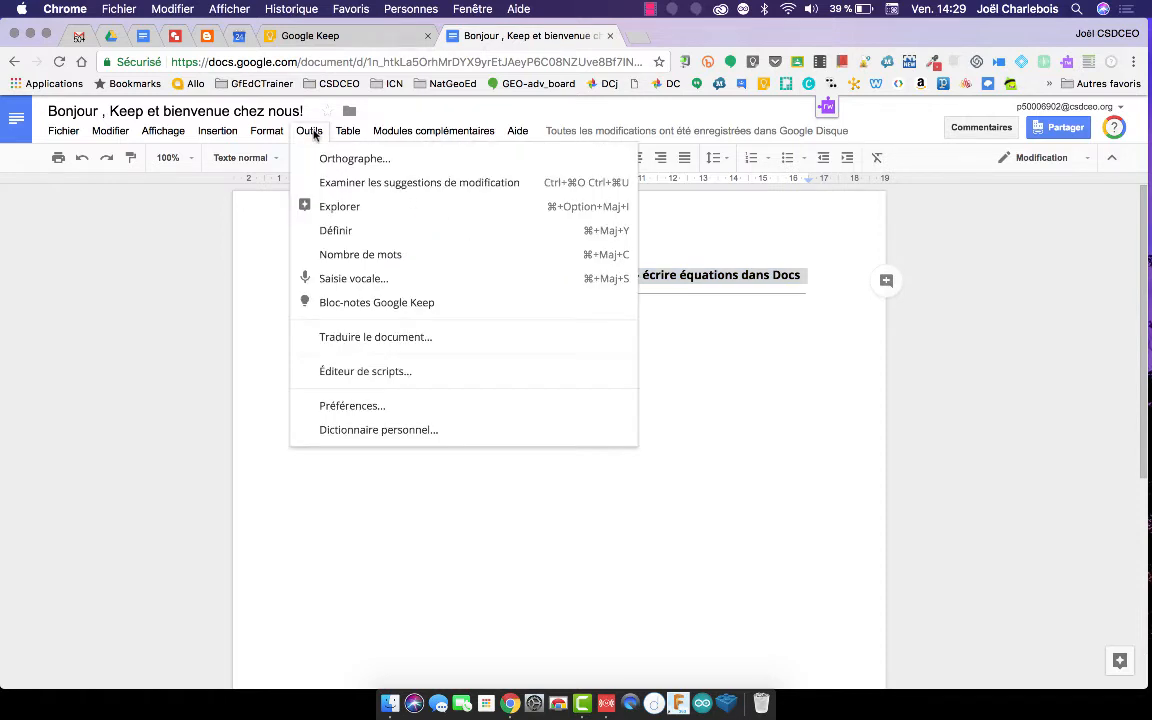
{"action": "left_click", "coordinate": [363, 303]}
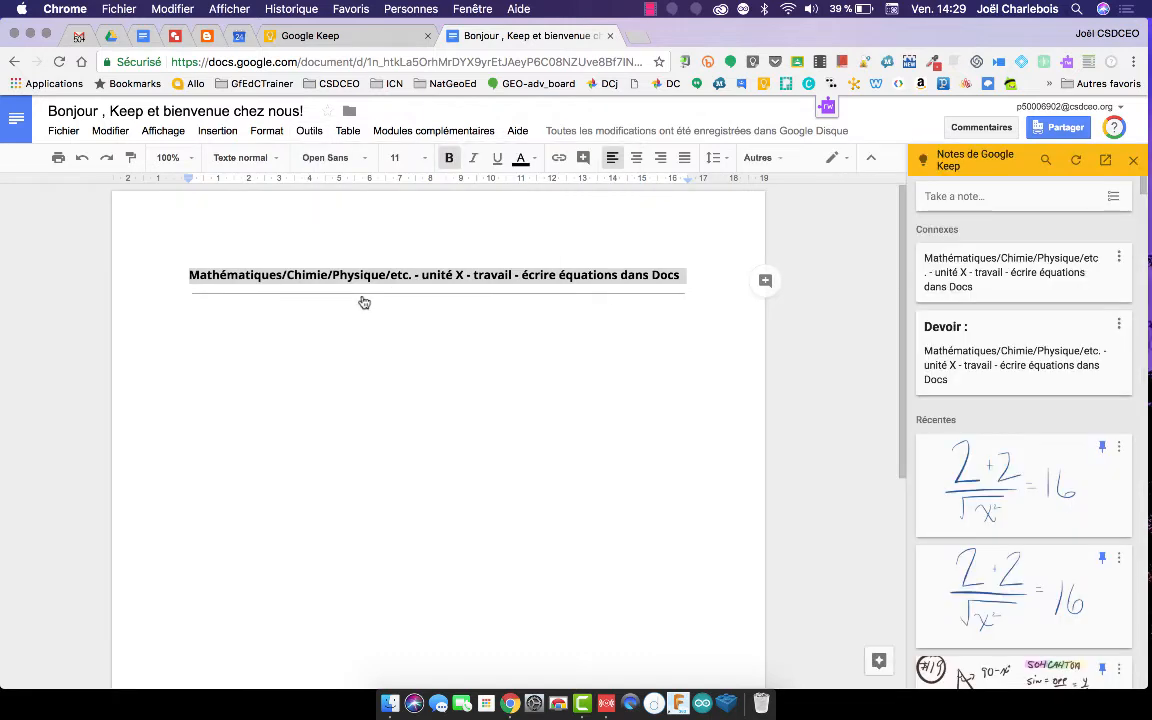
{"action": "left_click", "coordinate": [1075, 163]}
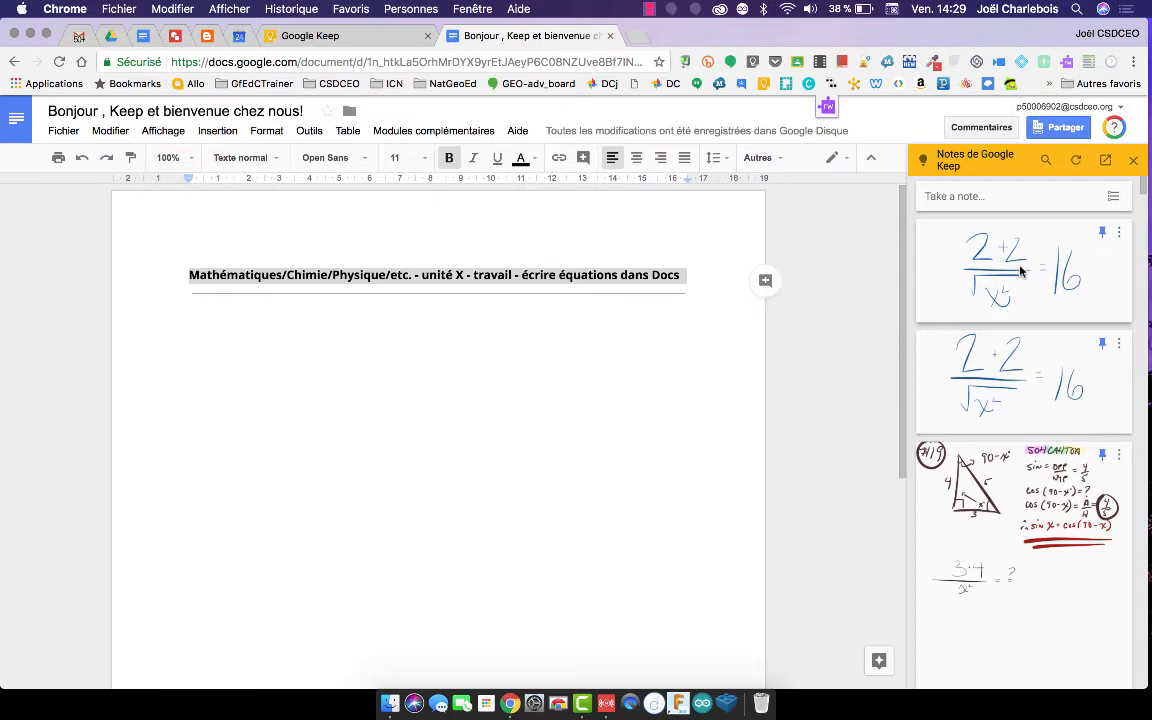
Insert the equation drawing below the title and crop the empty space on its right.
{"action": "left_click_drag", "start_coordinate": [1021, 272], "coordinate": [305, 371]}
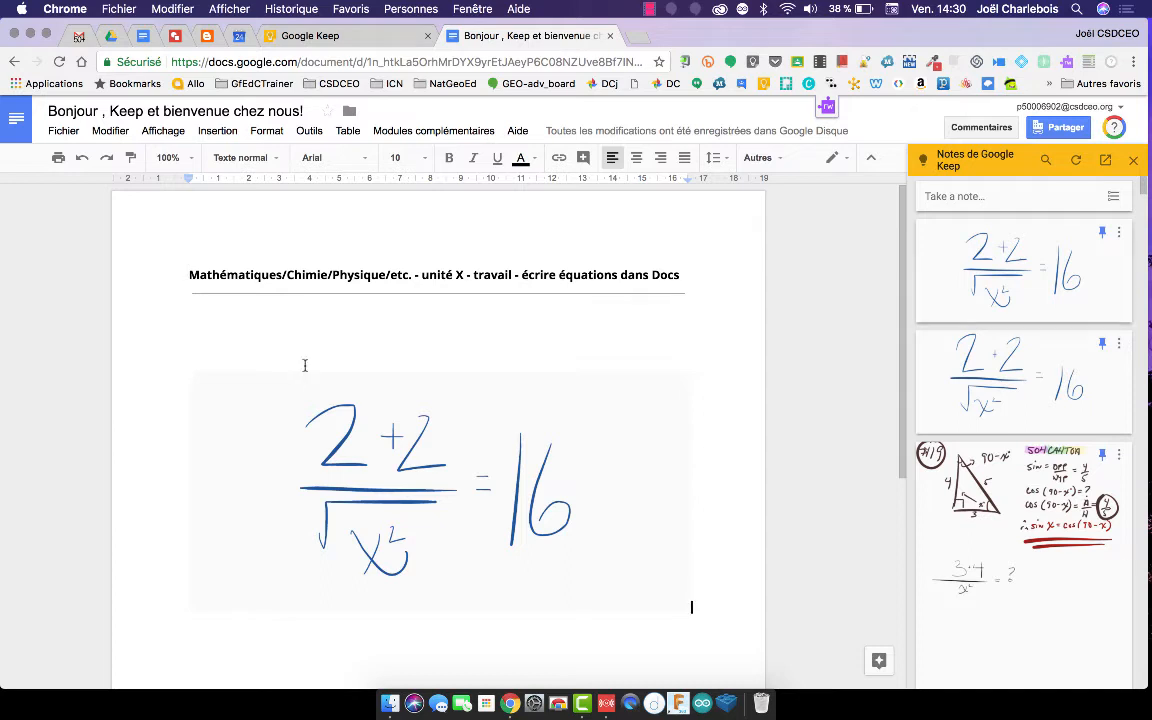
{"action": "left_click", "coordinate": [455, 457]}
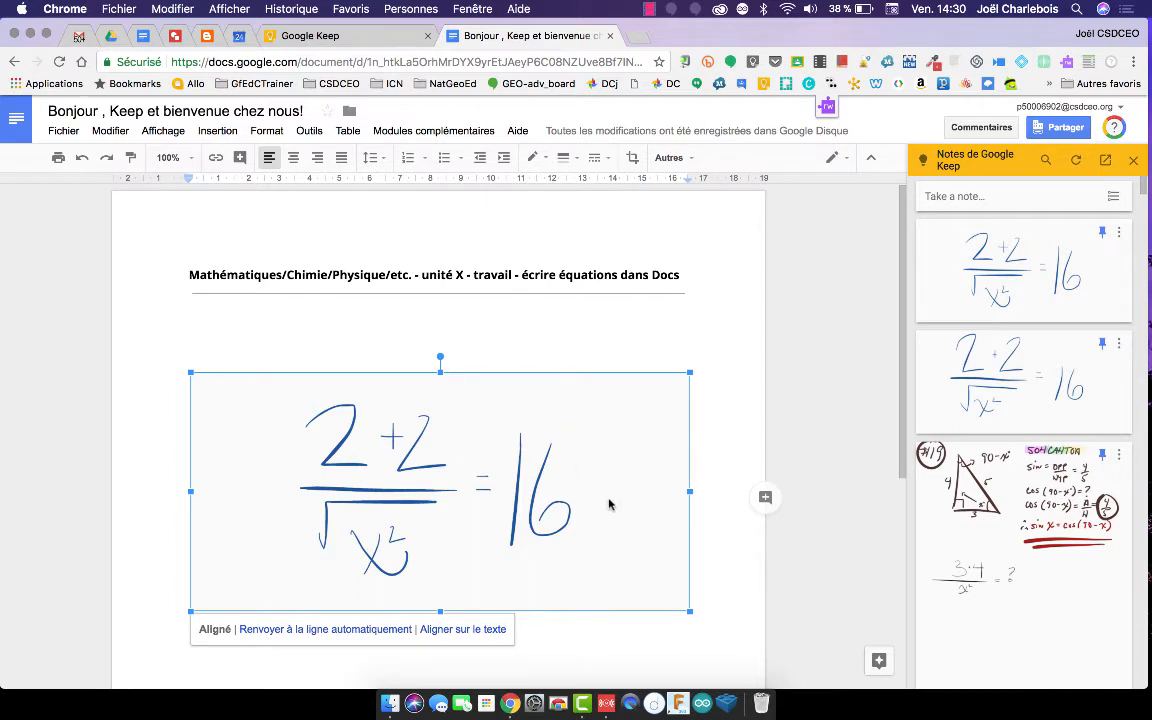
{"action": "double_click", "coordinate": [548, 454]}
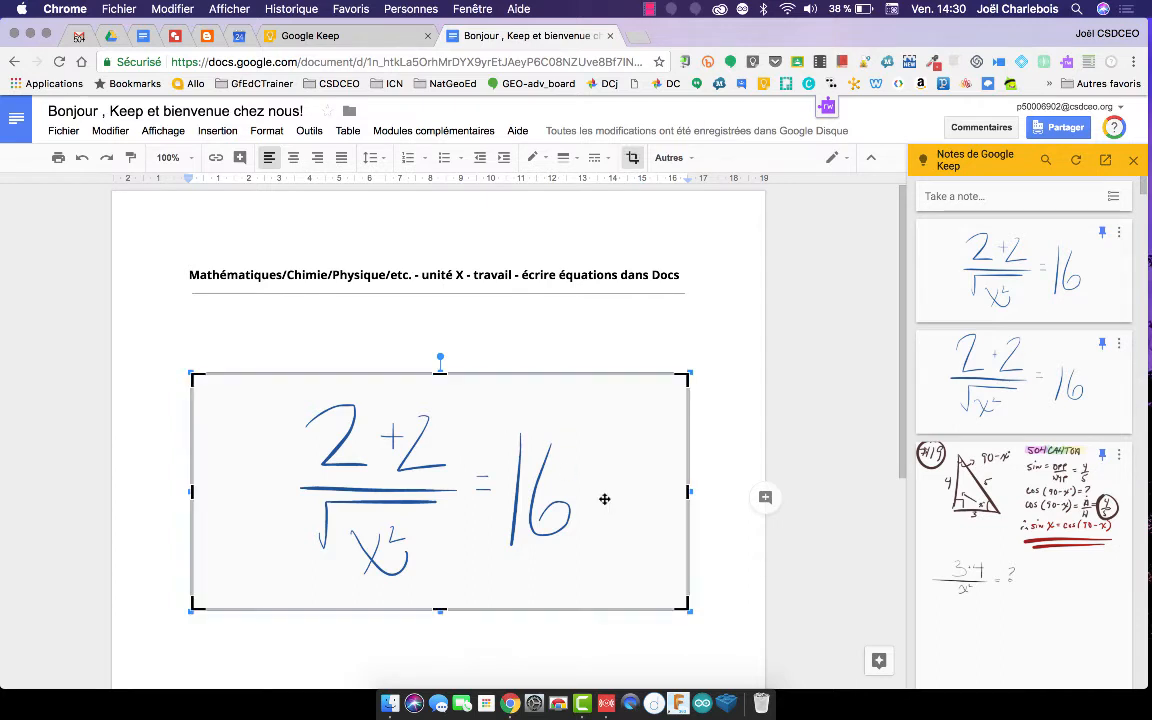
{"action": "left_click_drag", "start_coordinate": [688, 491], "coordinate": [590, 470]}
{"action": "left_click", "coordinate": [705, 470]}
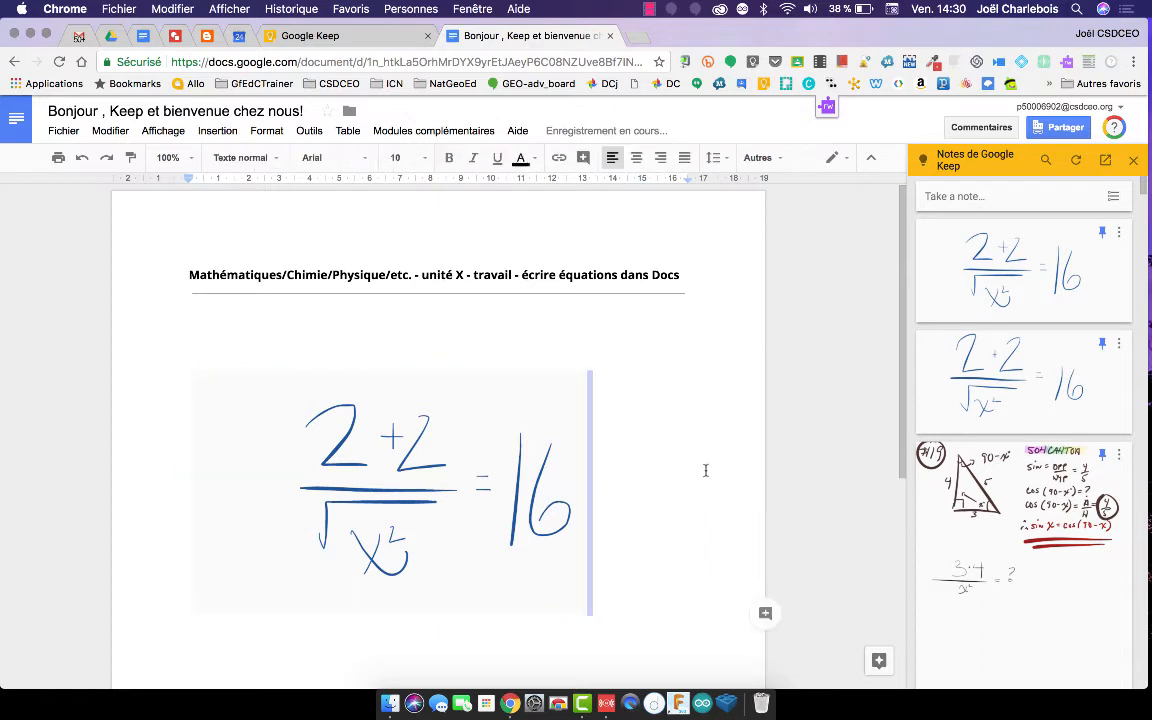
Shrink the cropped equation image to a smaller size.
{"action": "left_click", "coordinate": [505, 540]}
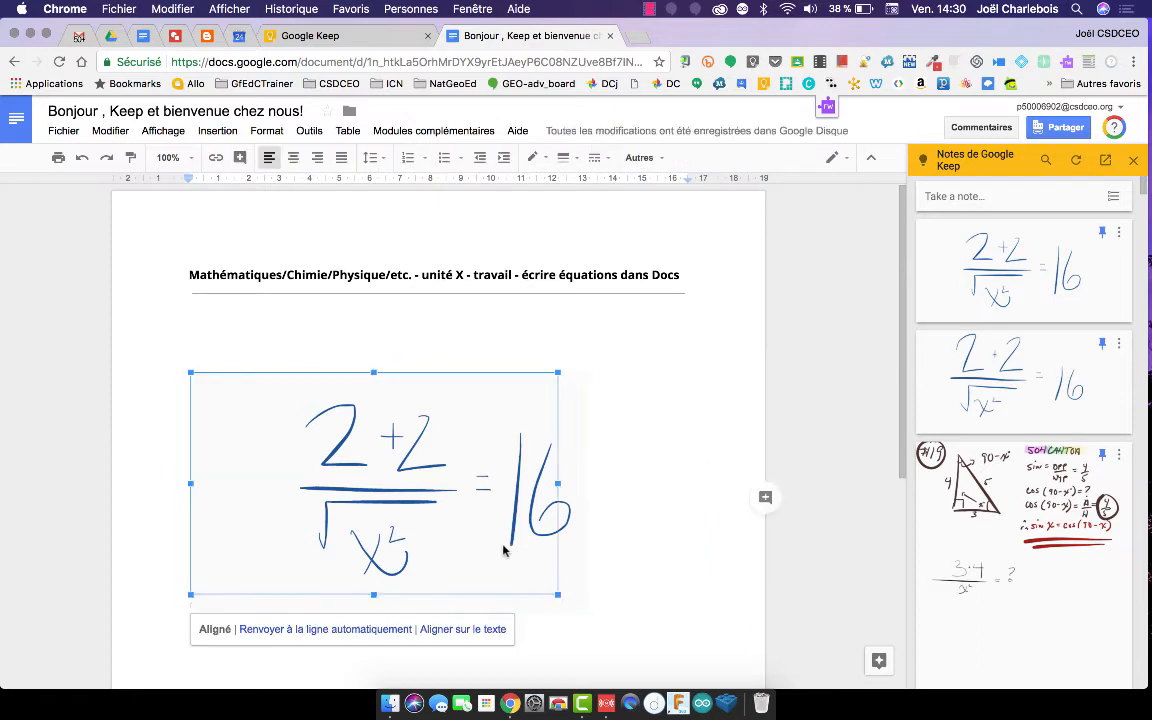
{"action": "mouse_move", "coordinate": [557, 594]}
{"action": "left_mouse_down"}
{"action": "mouse_move", "coordinate": [360, 537]}
{"action": "mouse_move", "coordinate": [331, 457]}
{"action": "left_mouse_up"}
{"action": "left_click", "coordinate": [363, 418]}
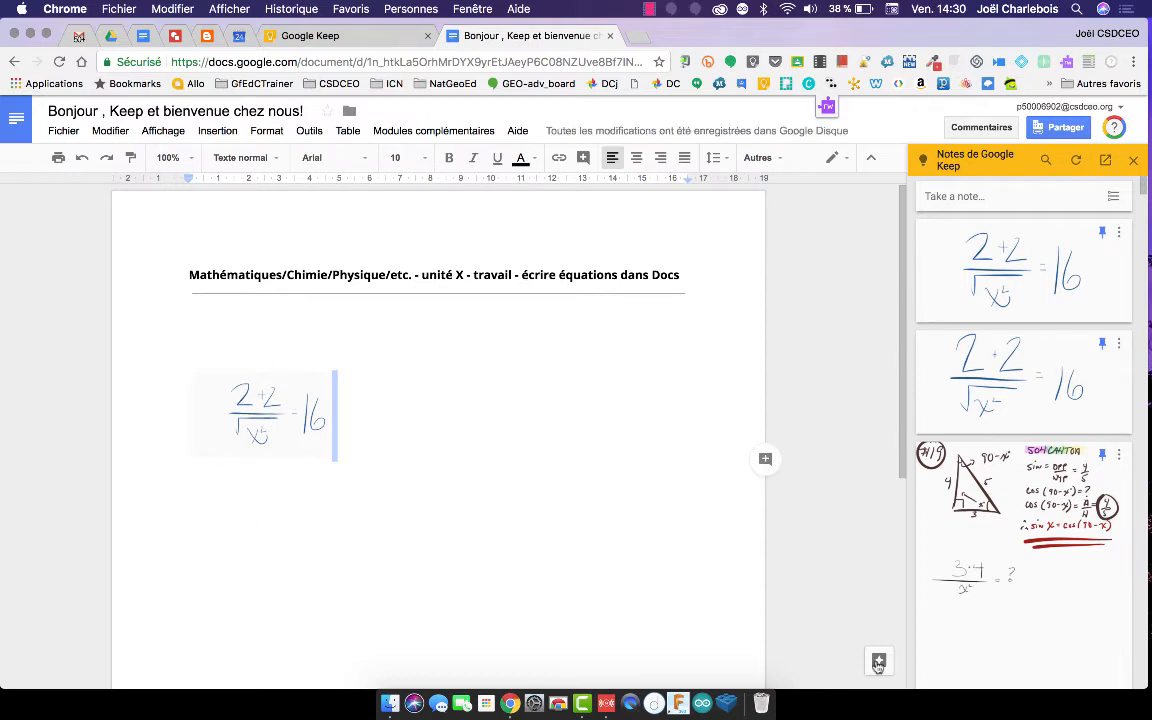
Insert the SOHCAHTOA triangle drawing from the Keep sidebar and make it smaller.
{"action": "left_click_drag", "start_coordinate": [992, 512], "coordinate": [458, 407]}
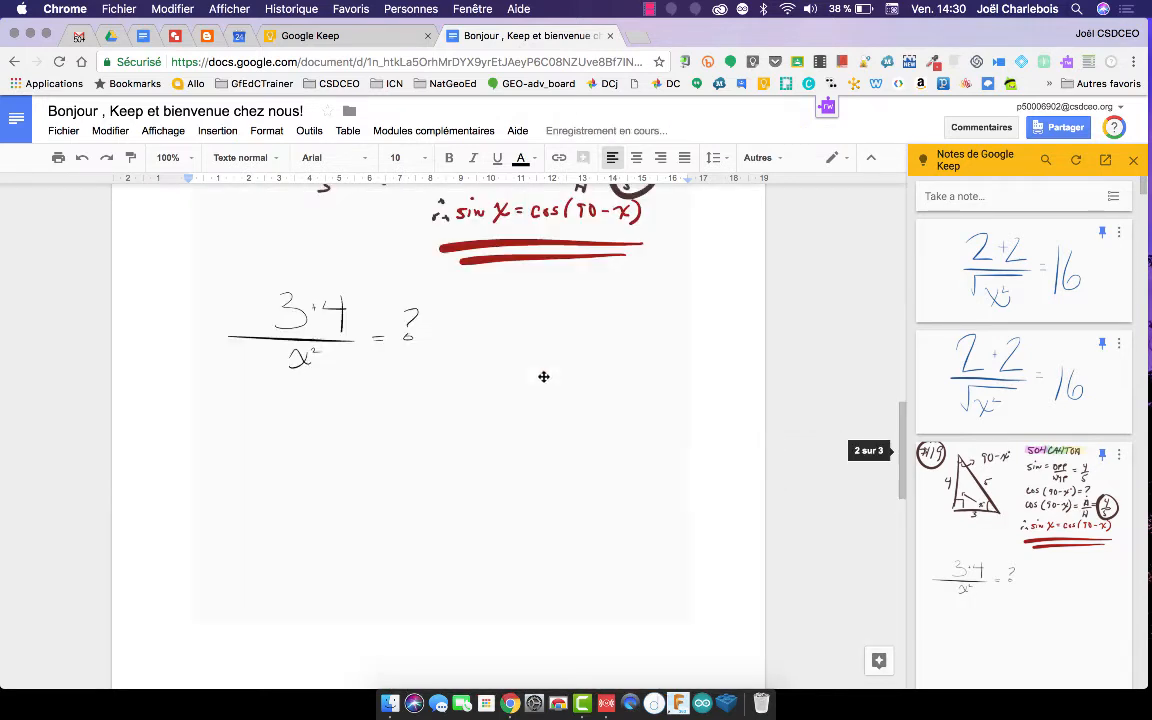
{"action": "left_click", "coordinate": [654, 600]}
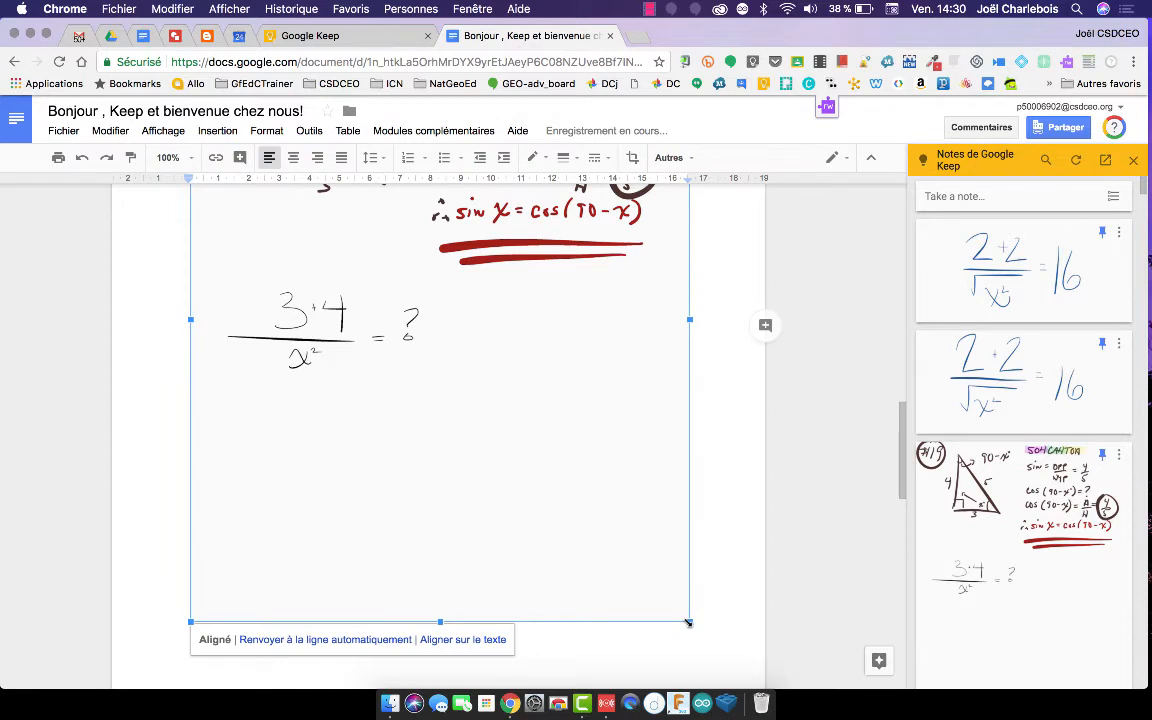
{"action": "key", "text": "BackSpace"}
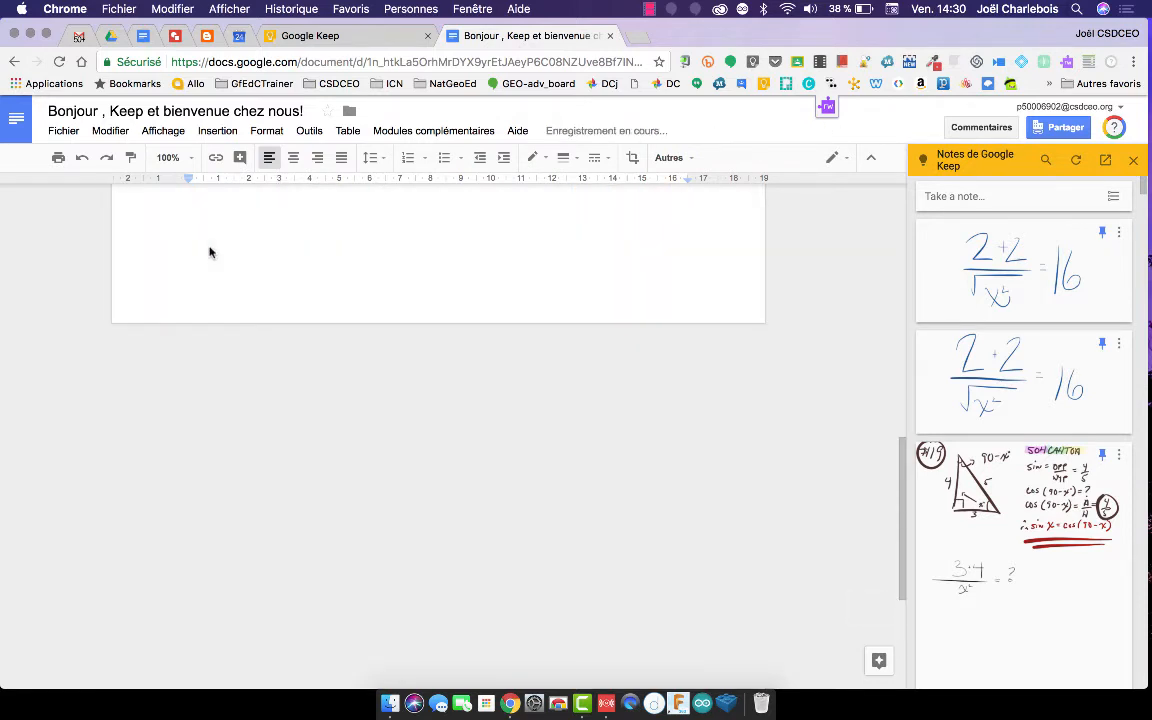
{"action": "scroll", "coordinate": [209, 252], "scroll_direction": "up", "scroll_amount": 7}
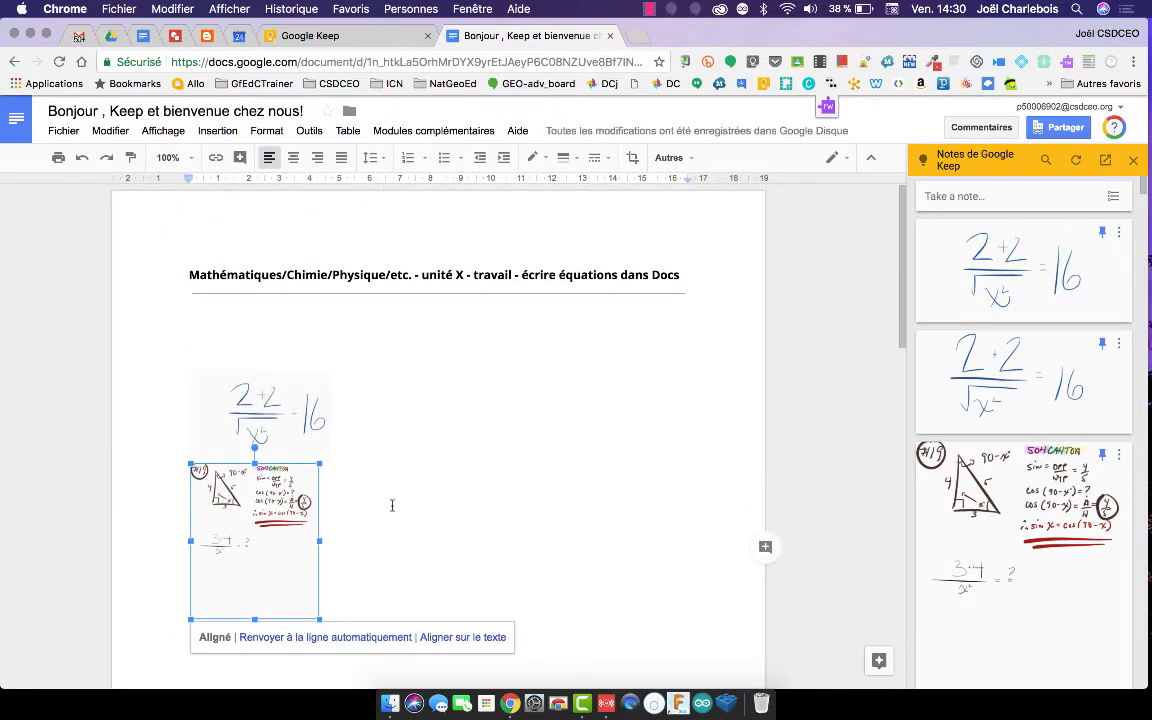
{"action": "left_click", "coordinate": [392, 505]}
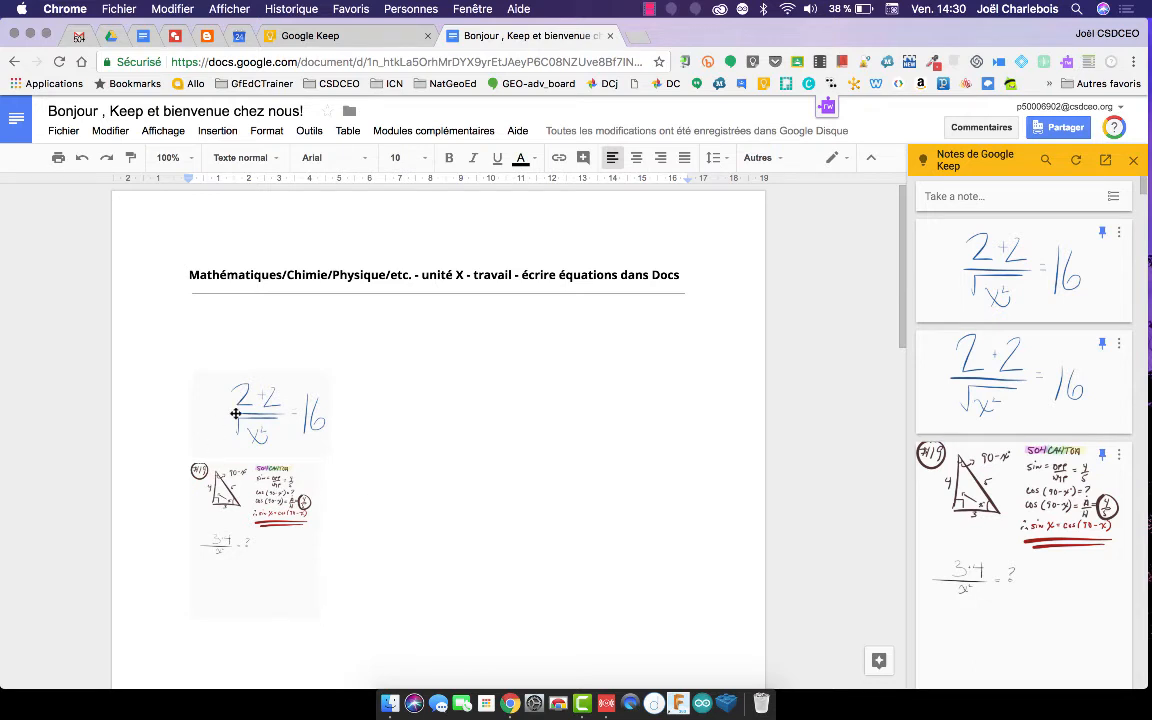
Insert the countif note's title, formula and link below the equation.
{"action": "scroll", "coordinate": [1021, 413], "scroll_direction": "down", "scroll_amount": 3}
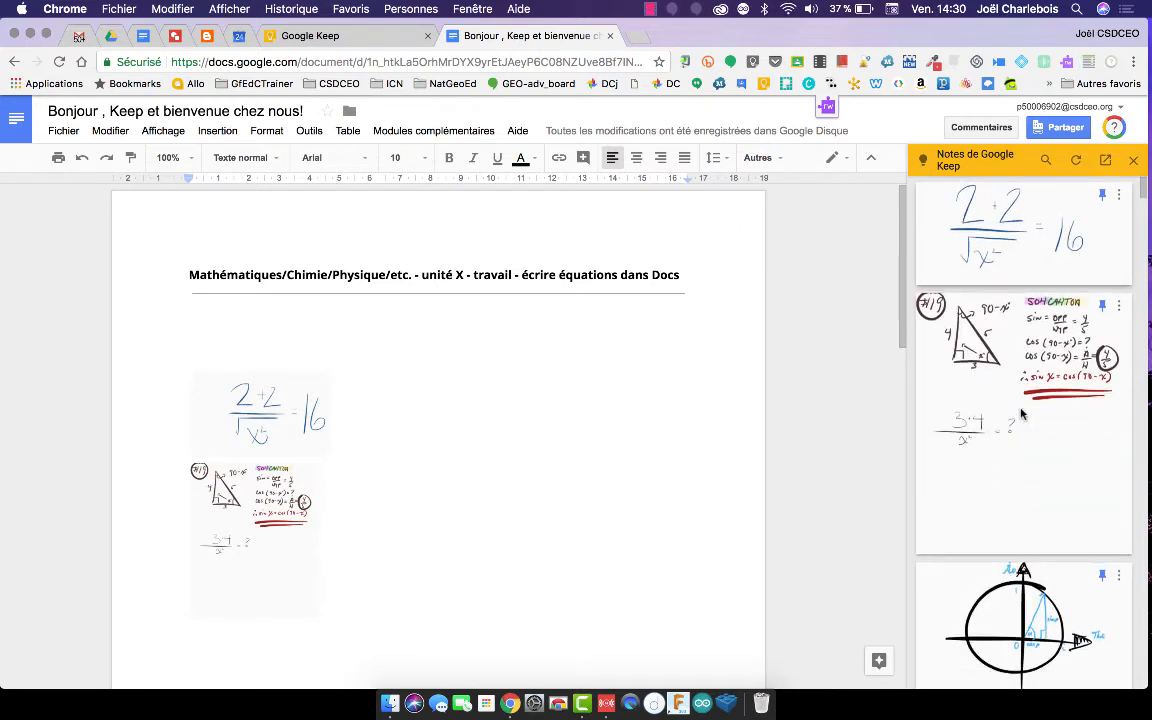
{"action": "scroll", "coordinate": [1021, 413], "scroll_direction": "down", "scroll_amount": 15}
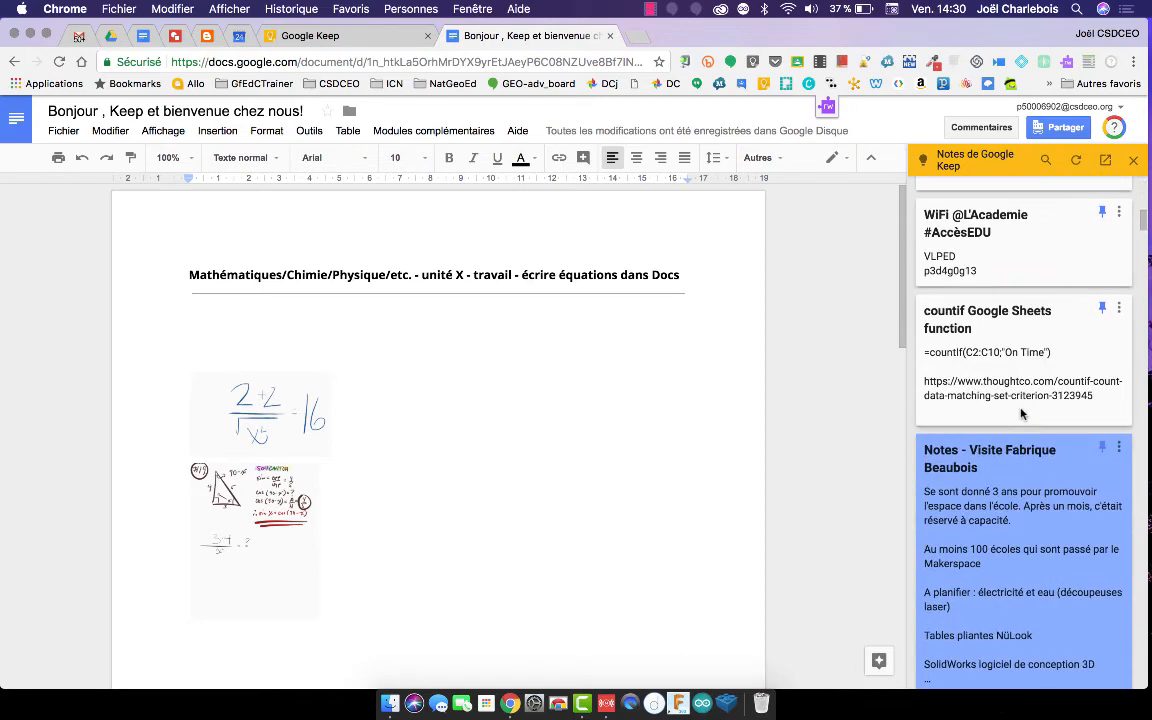
{"action": "left_click", "coordinate": [1080, 391]}
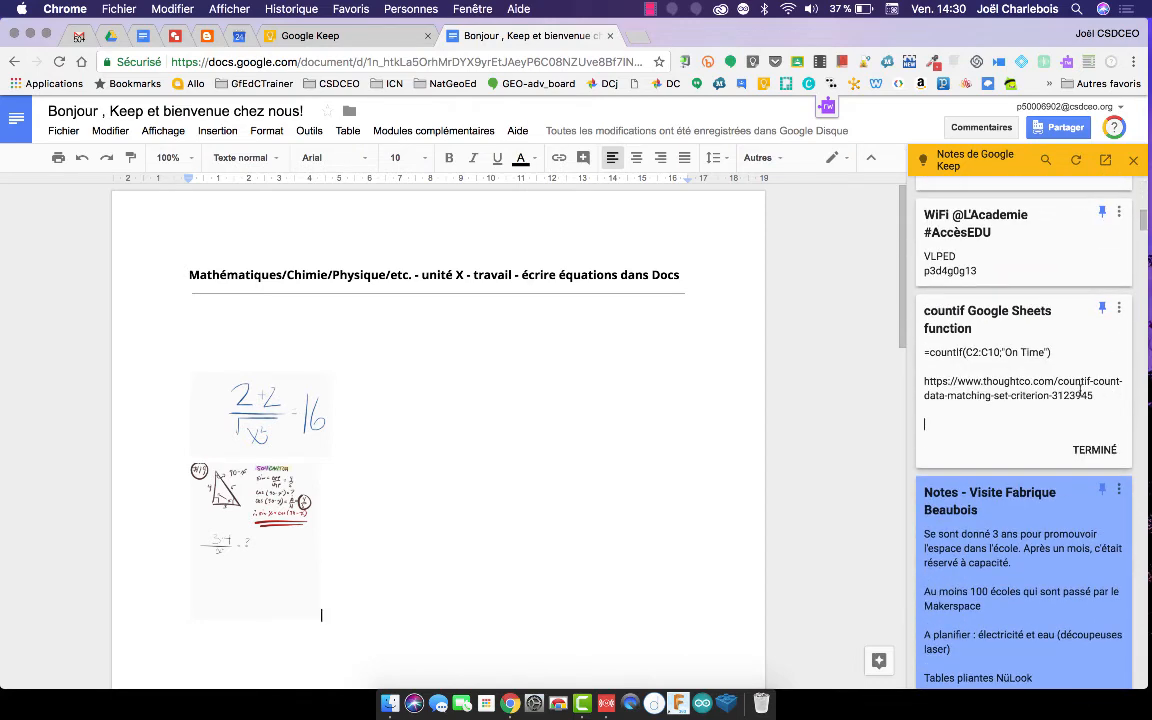
{"action": "left_click_drag", "start_coordinate": [1080, 393], "coordinate": [661, 385]}
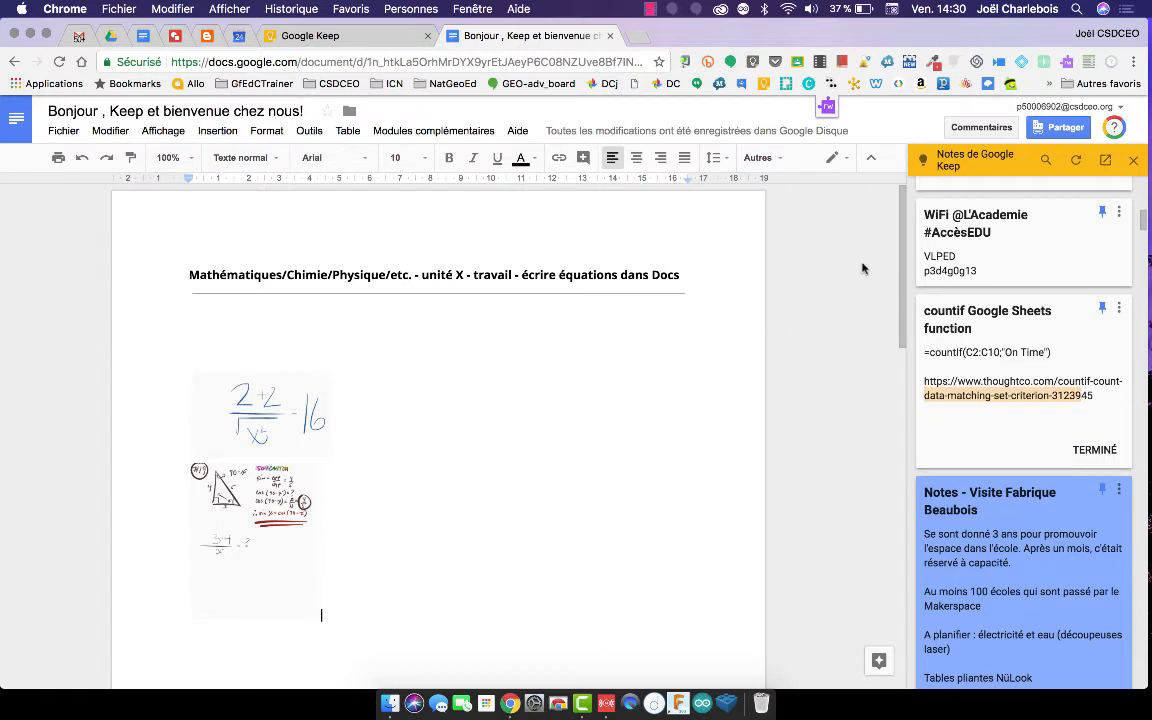
{"action": "left_click_drag", "start_coordinate": [958, 308], "coordinate": [554, 389]}
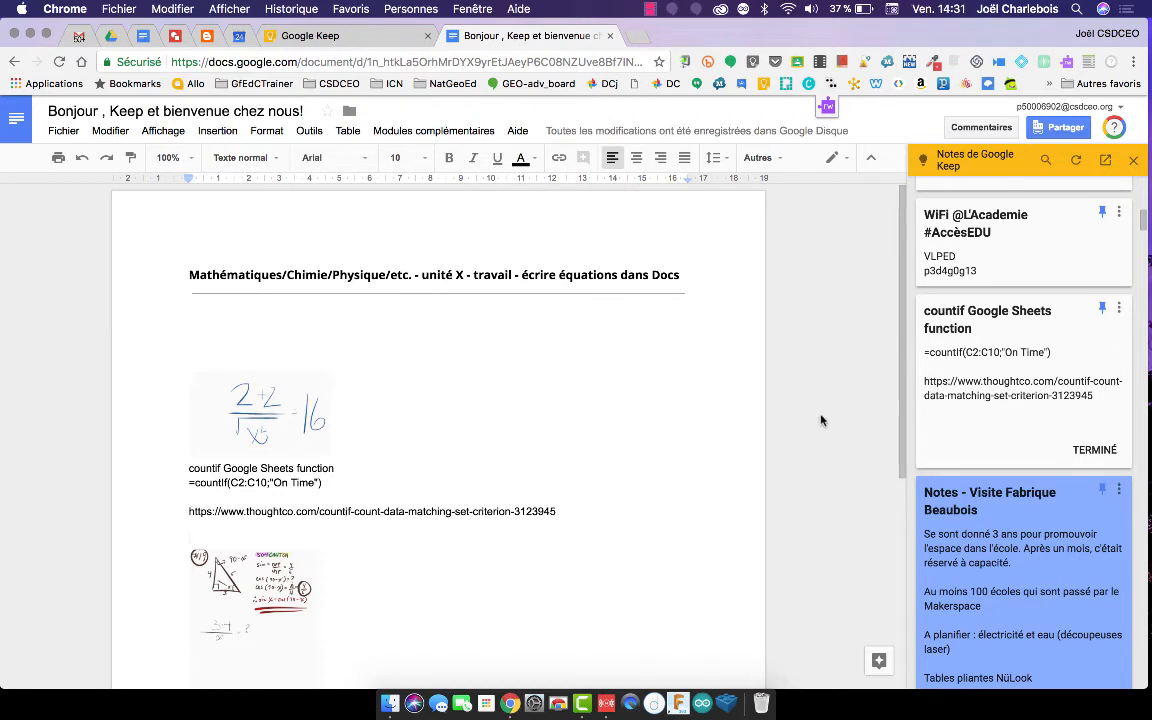
{"action": "left_click", "coordinate": [970, 495]}
Save the document's title line as a new linked Keep note and collapse it.
{"action": "triple_click", "coordinate": [392, 276]}
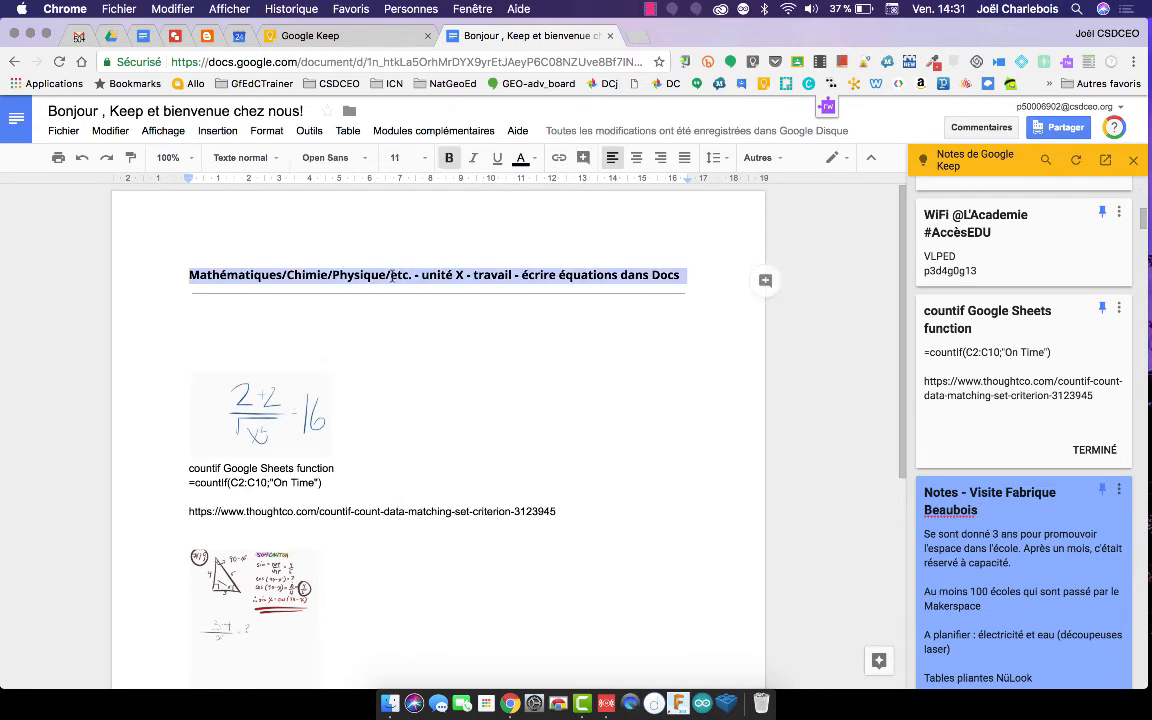
{"action": "right_click", "coordinate": [392, 276]}
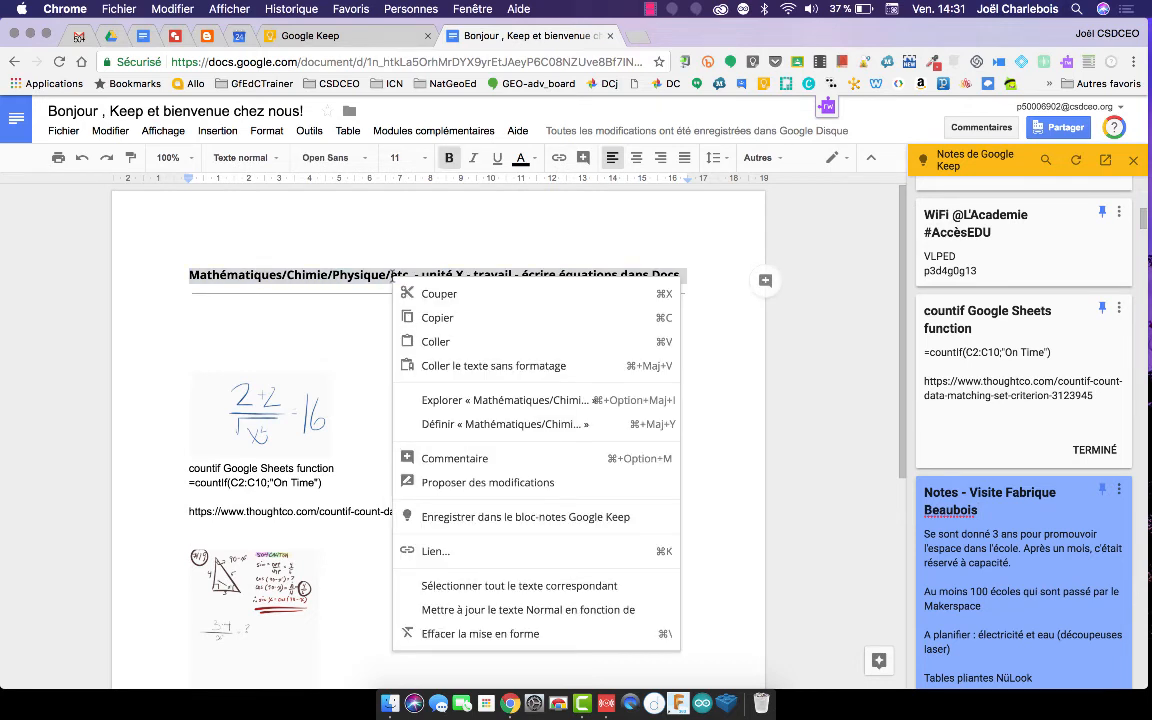
{"action": "left_click", "coordinate": [546, 517]}
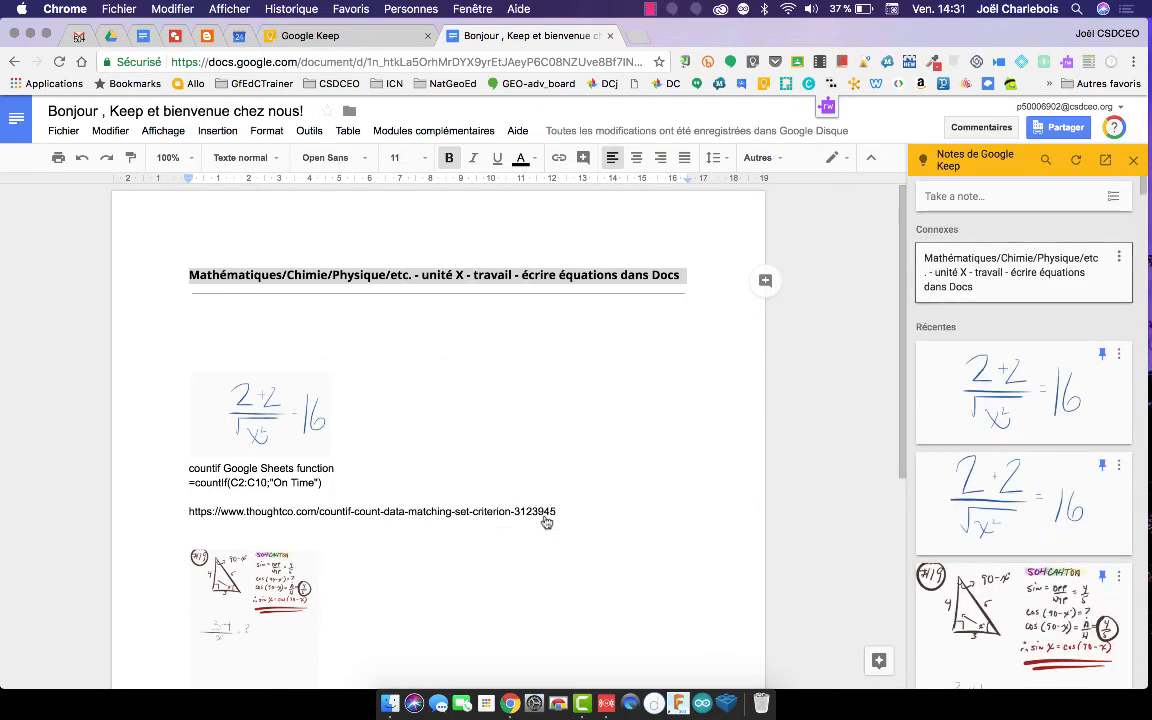
{"action": "left_click", "coordinate": [933, 256]}
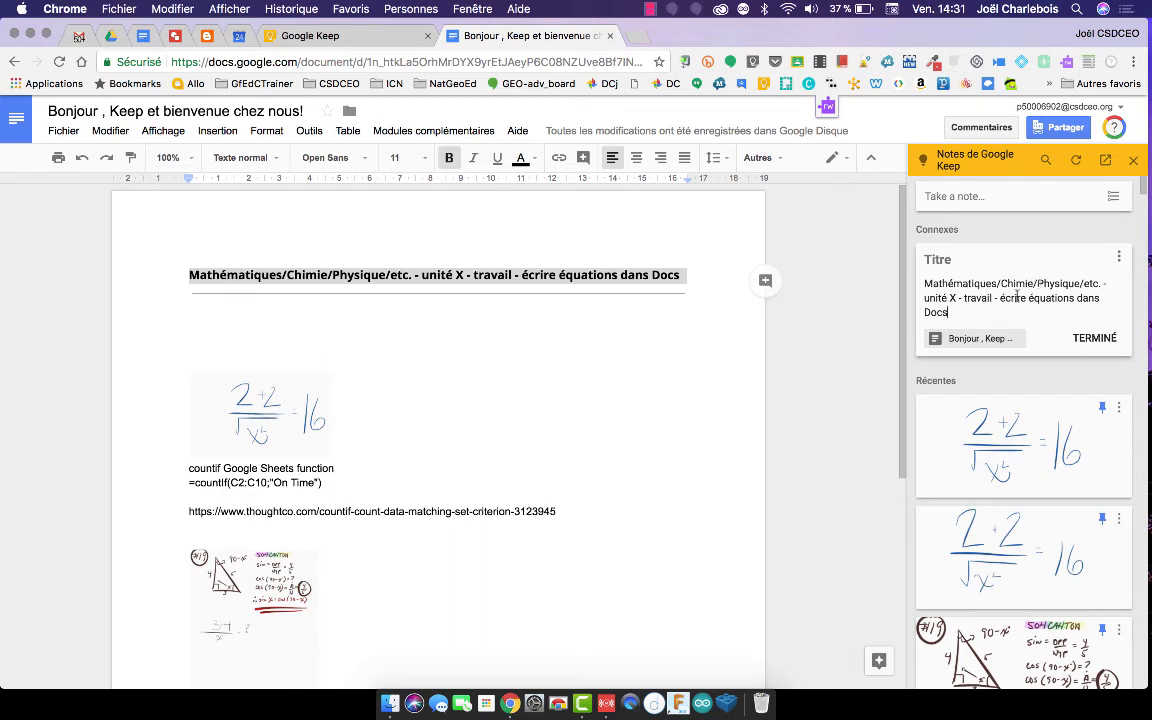
{"action": "left_click", "coordinate": [955, 329]}
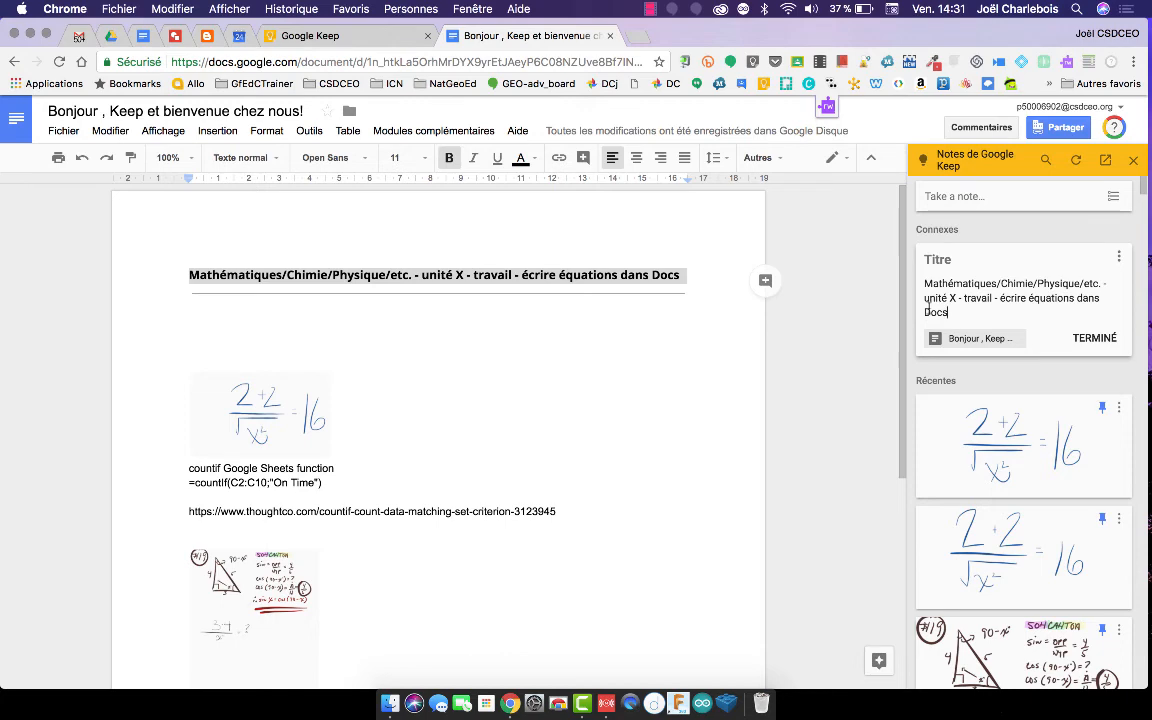
{"action": "left_click", "coordinate": [1092, 338]}
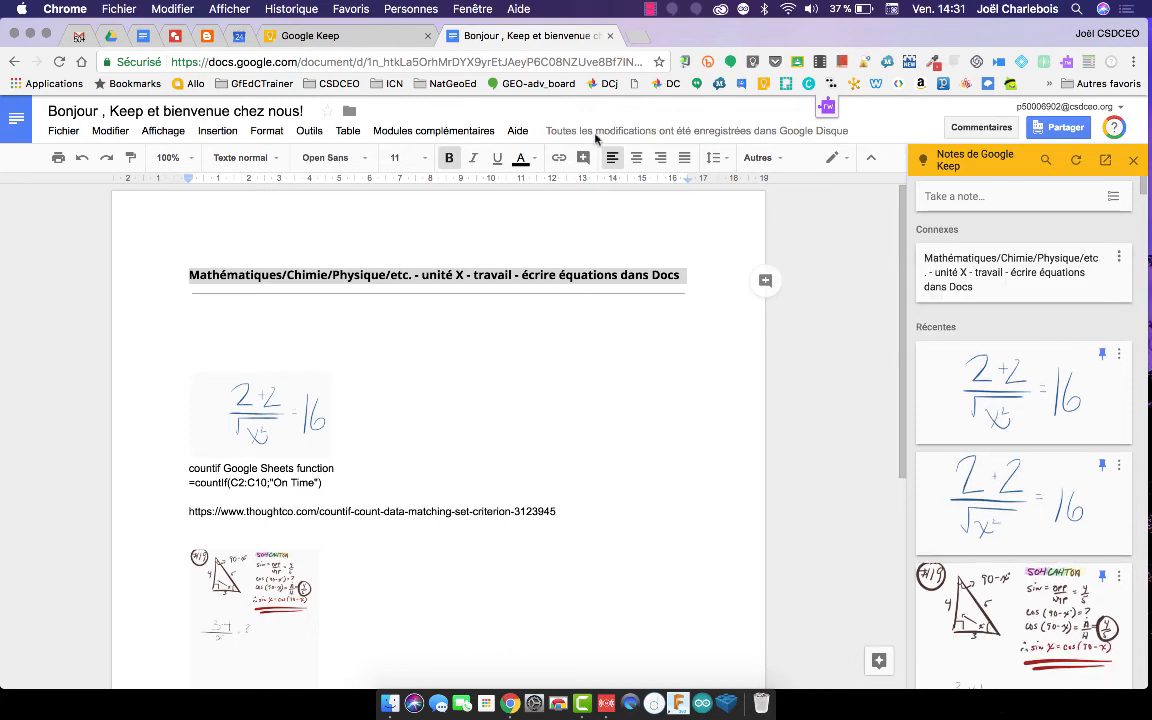
In the Keep tab, scroll down to Autres and open the Mathématiques note.
{"action": "left_click", "coordinate": [342, 36]}
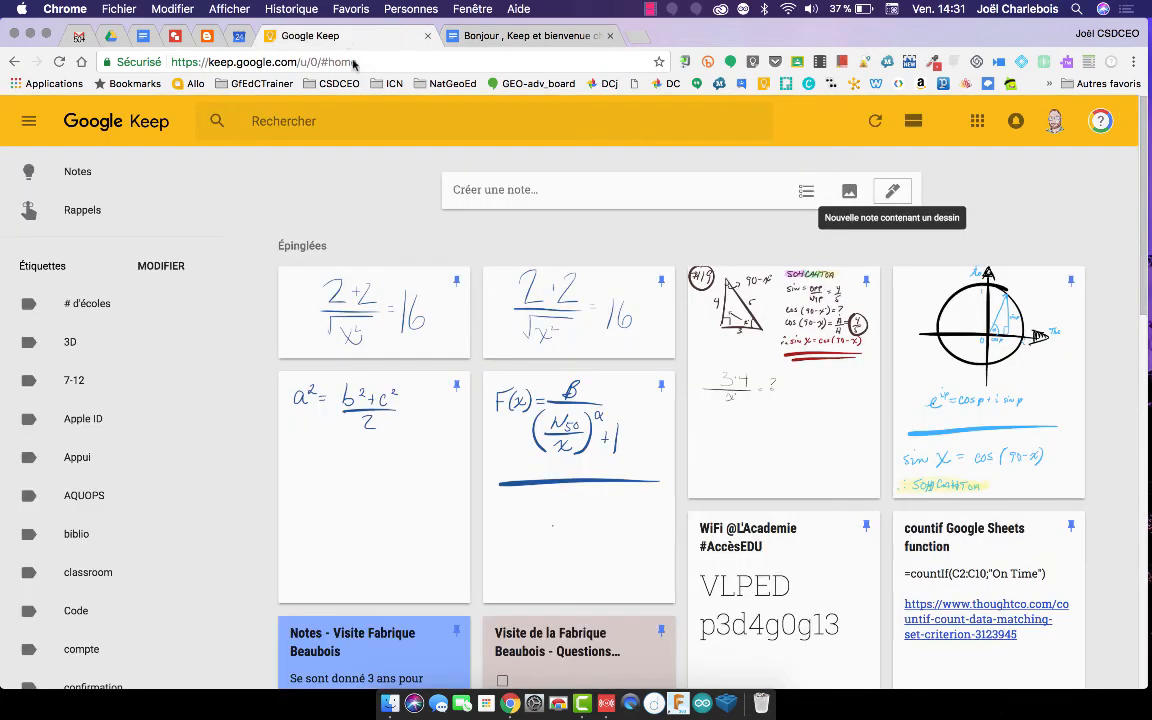
{"action": "scroll", "coordinate": [497, 345], "scroll_direction": "down", "scroll_amount": 5}
{"action": "scroll", "coordinate": [497, 352], "scroll_direction": "down", "scroll_amount": 15}
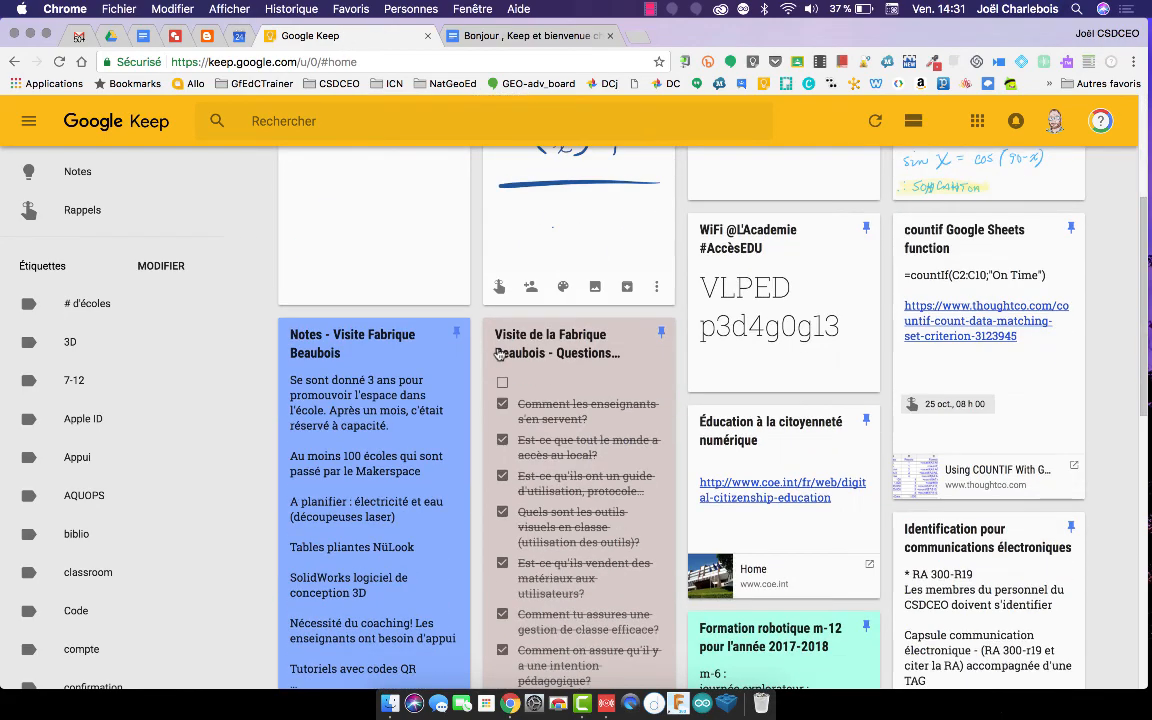
{"action": "scroll", "coordinate": [499, 355], "scroll_direction": "down", "scroll_amount": 4}
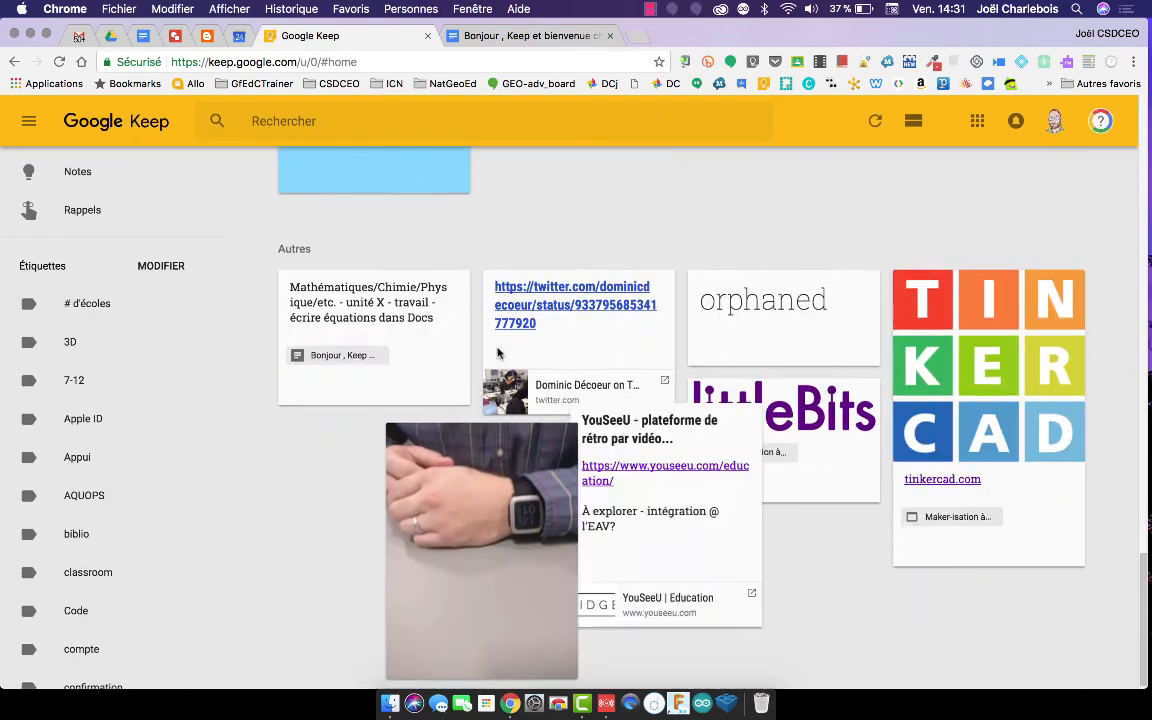
{"action": "left_click", "coordinate": [390, 352]}
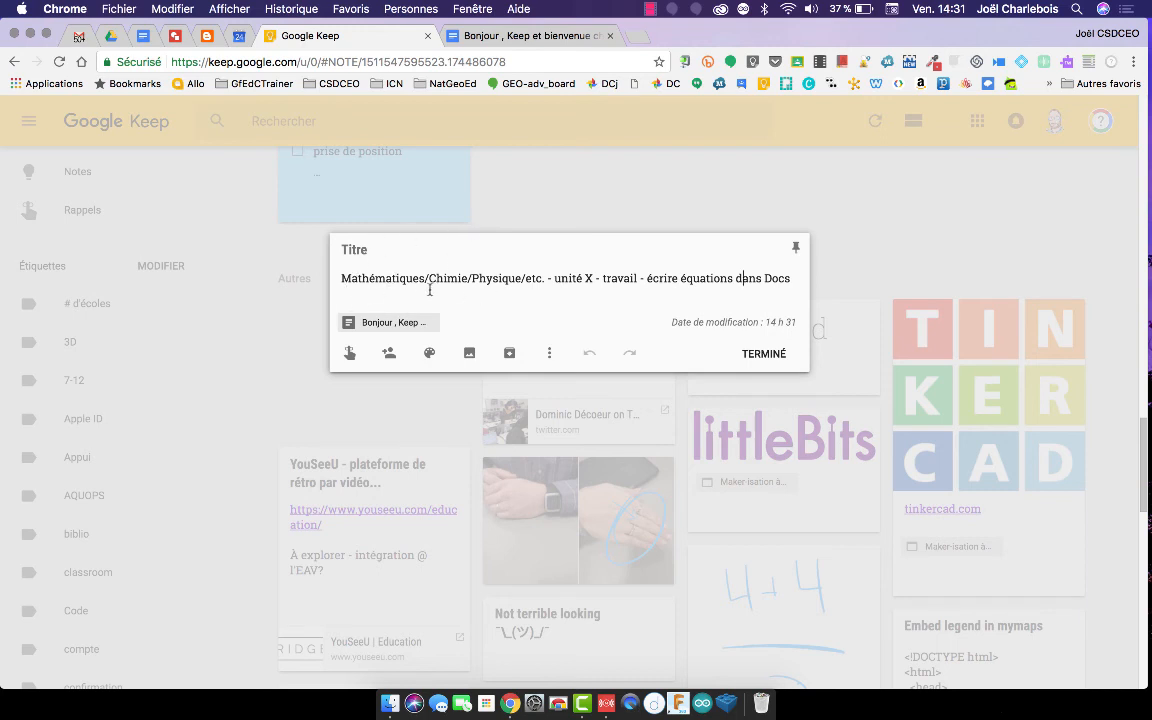
Open the linked Bonjour, Keep document in a new tab from the note's attachment.
{"action": "left_click", "coordinate": [372, 324]}
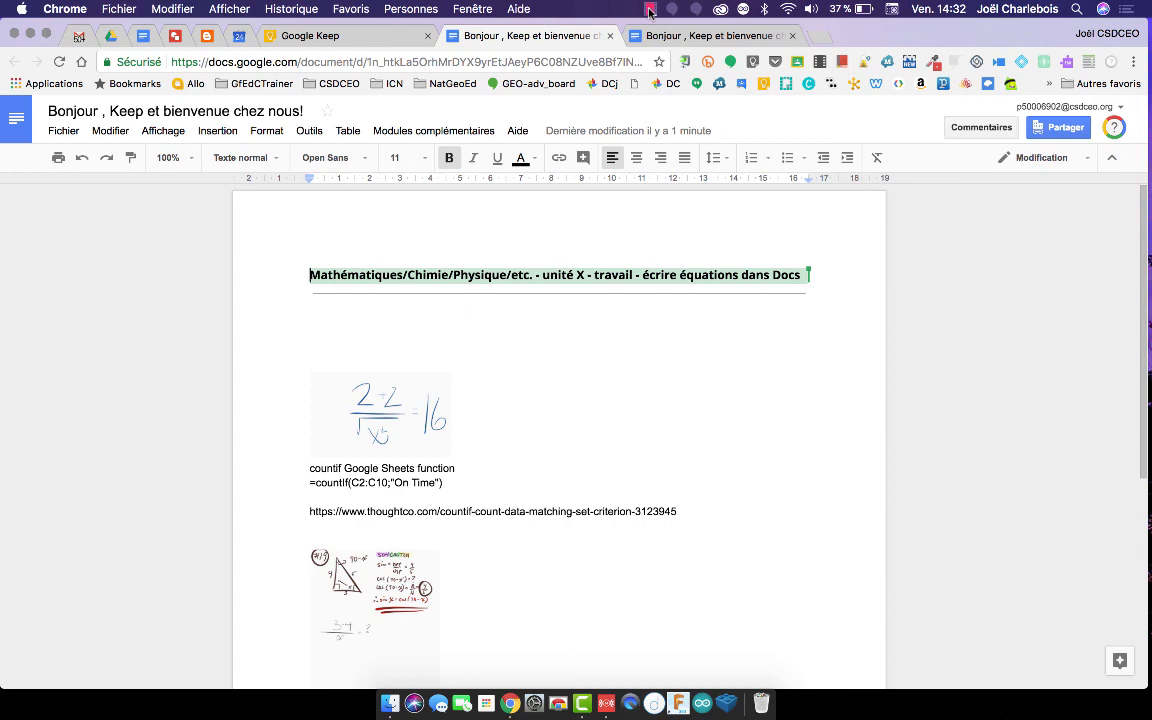
{"action": "left_click", "coordinate": [649, 10]}
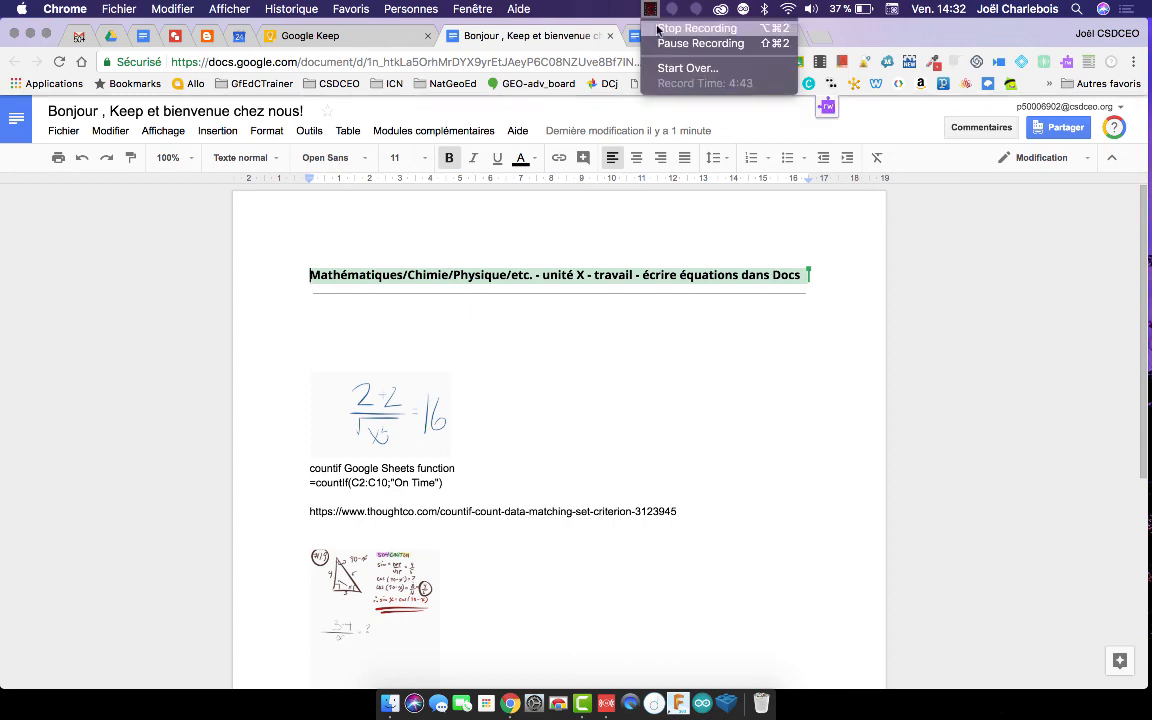